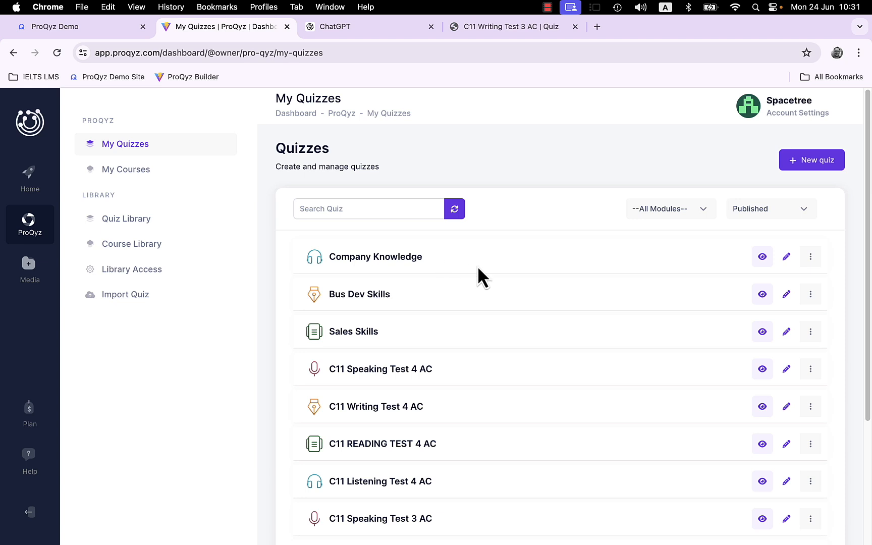
Switch to the C11 Writing Test 3 AC preview and look through its Part 1 and Part 2 writing questions.
left_click(493, 25)
left_click(337, 255)
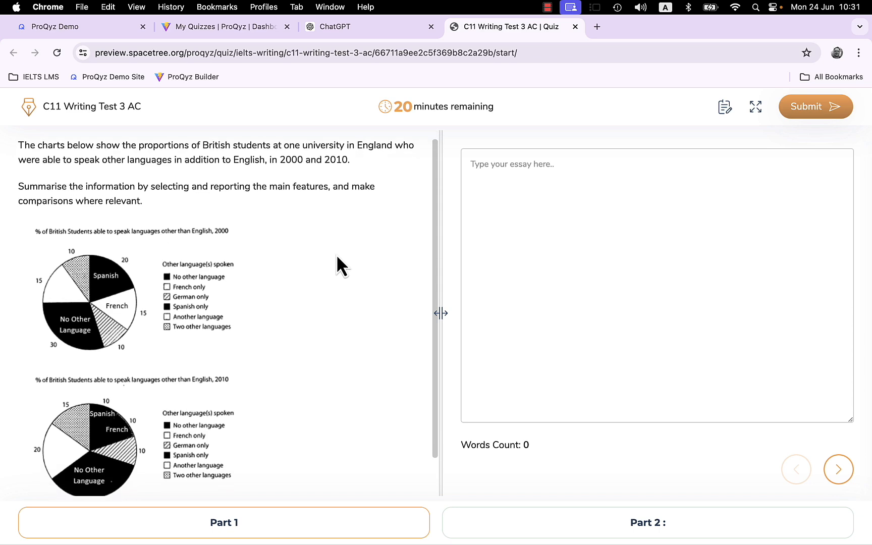
left_click(510, 527)
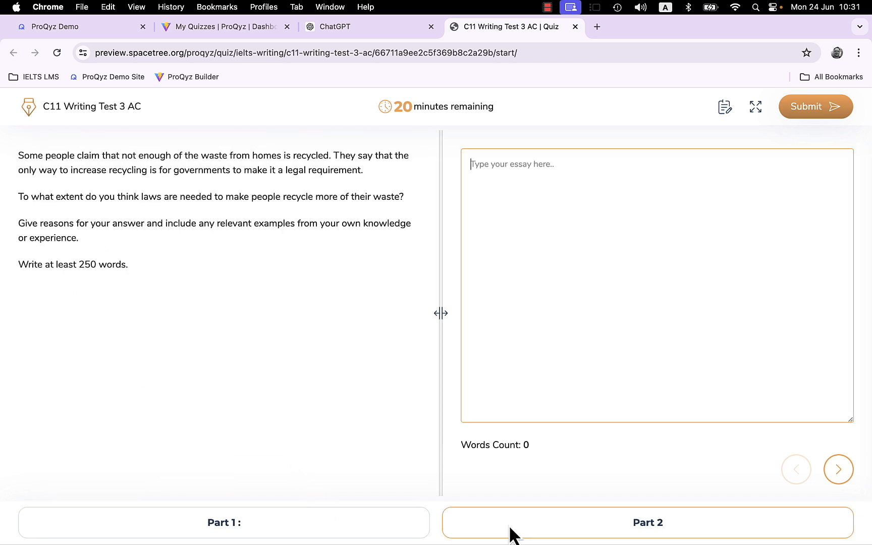
left_click(349, 527)
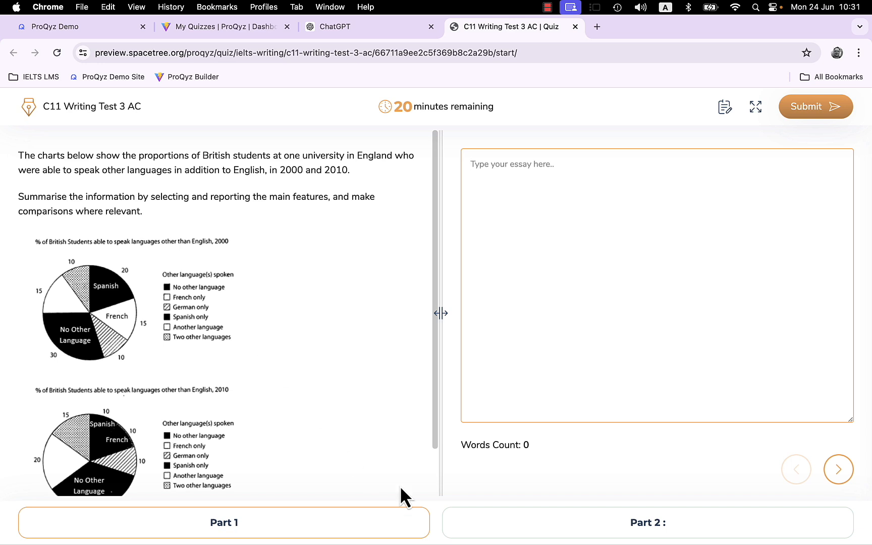
left_click(578, 527)
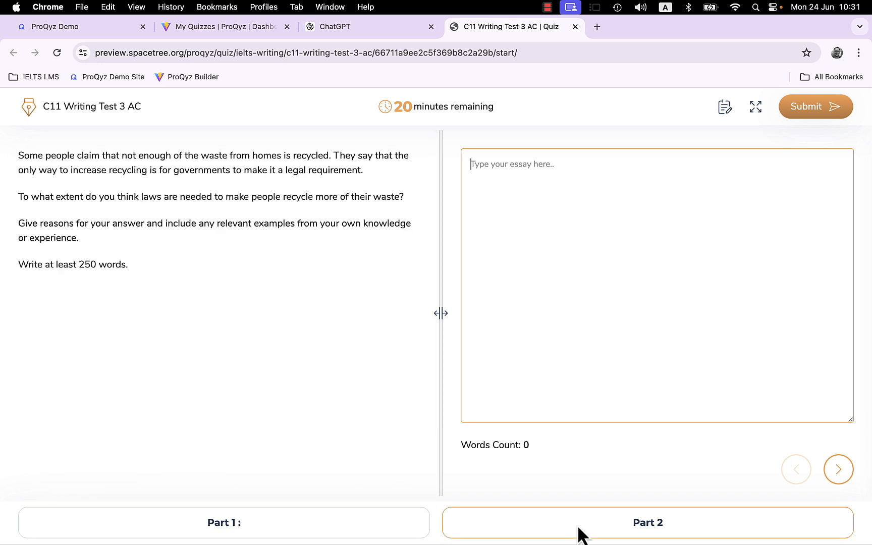
left_click(394, 530)
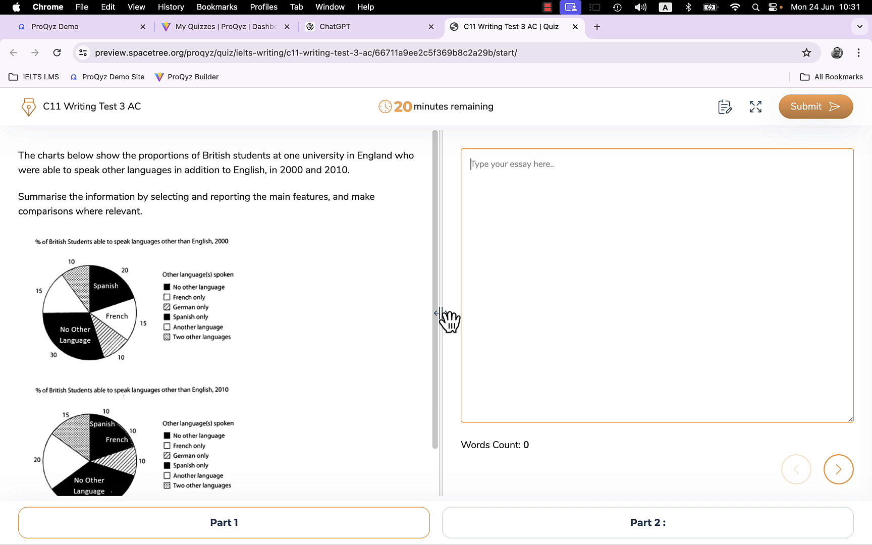
Widen the question pane slightly in Part 1 and select a bit of the question text to view the note and highlight options.
left_click_drag(440, 314, 464, 314)
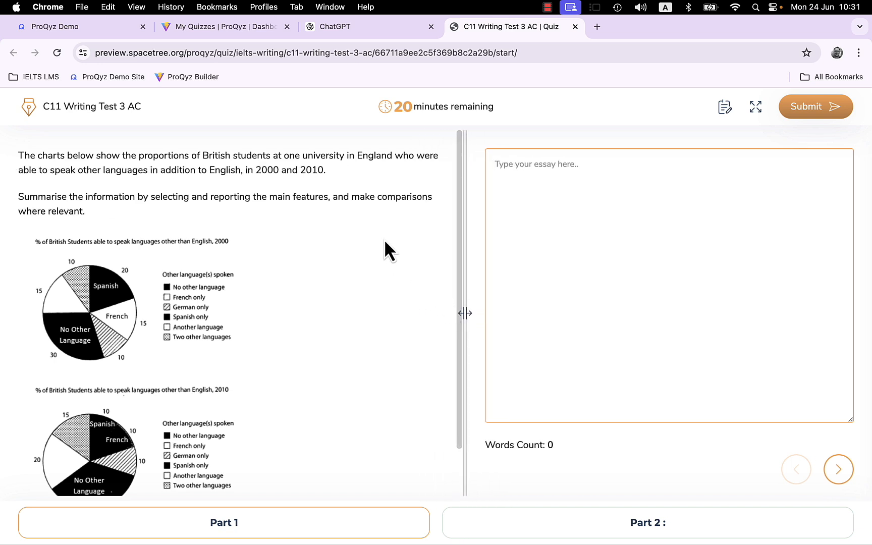
left_click_drag(339, 156, 377, 155)
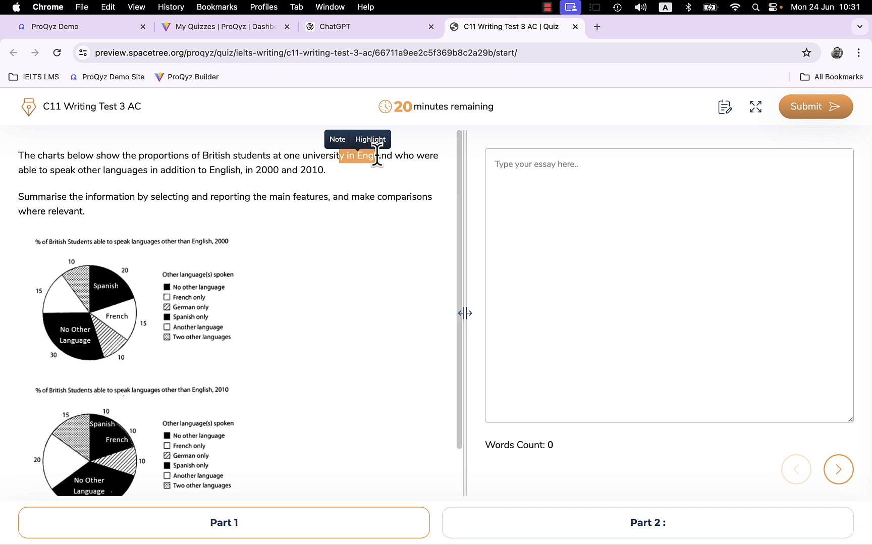
left_click(366, 258)
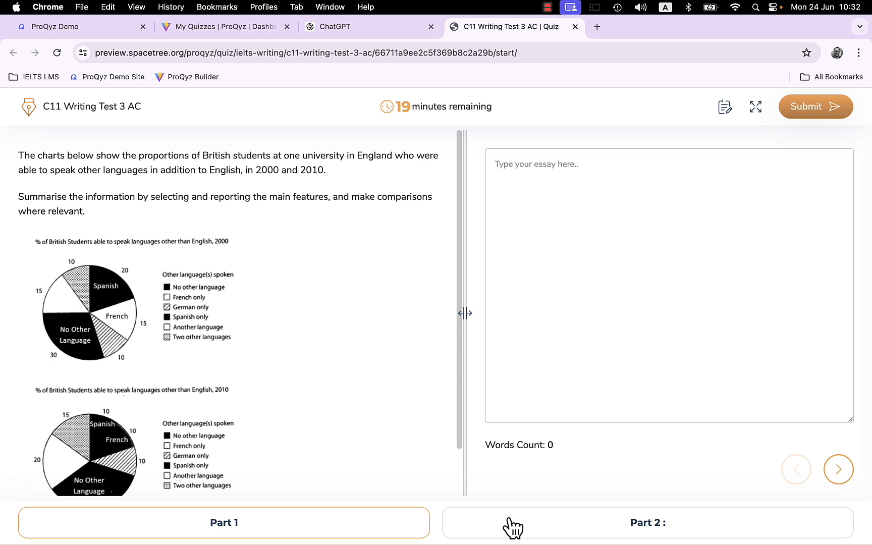
Switch back to the ProQyz dashboard and create a new Writing quiz titled "Original GPT".
left_click(234, 25)
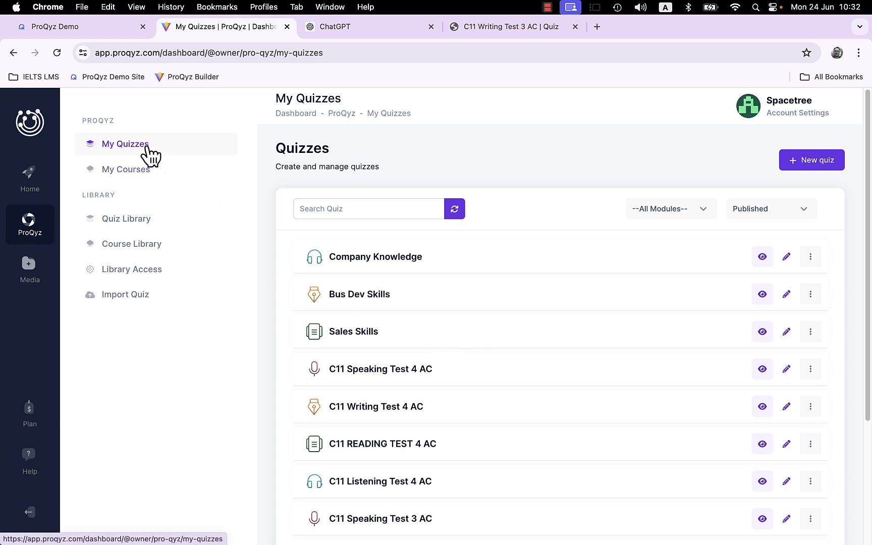
left_click(803, 160)
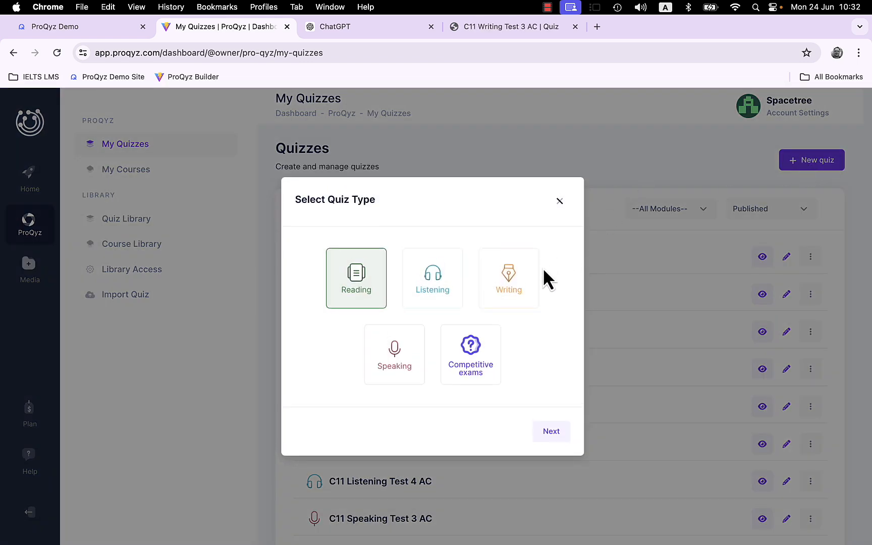
left_click(511, 274)
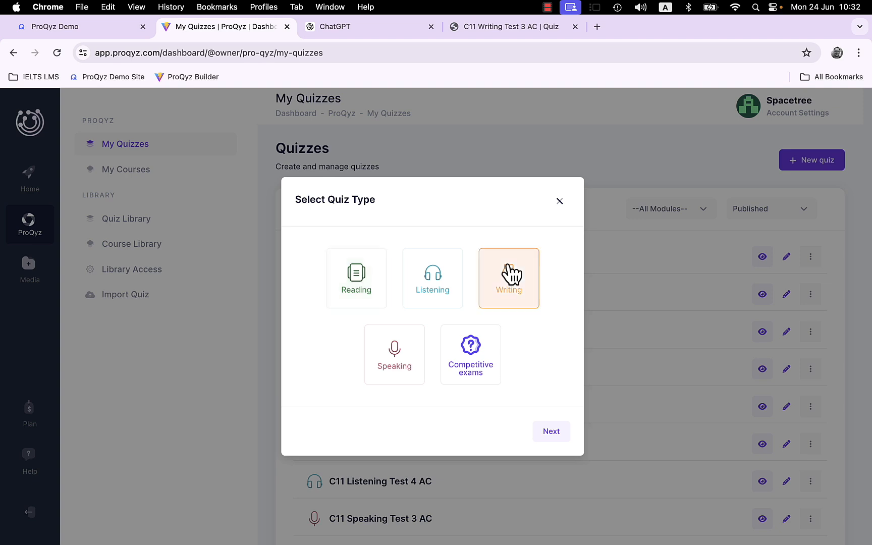
left_click(550, 432)
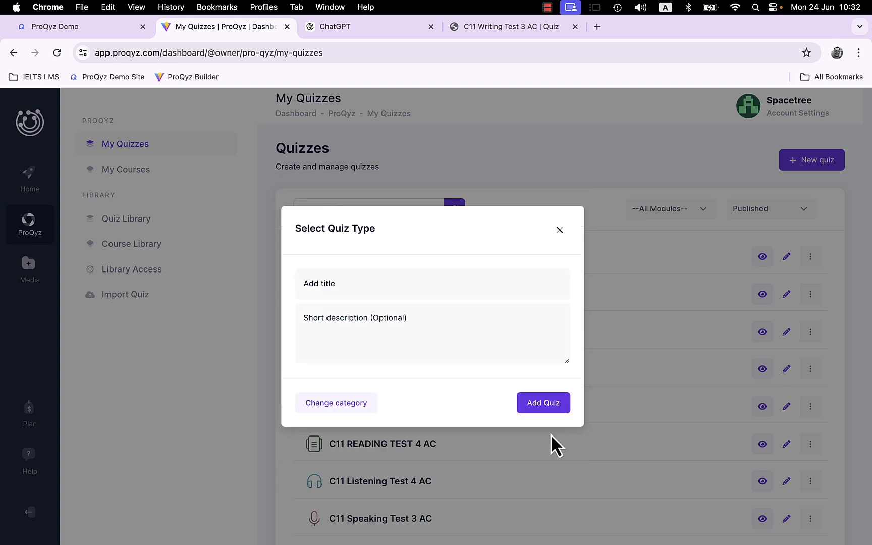
left_click(392, 292)
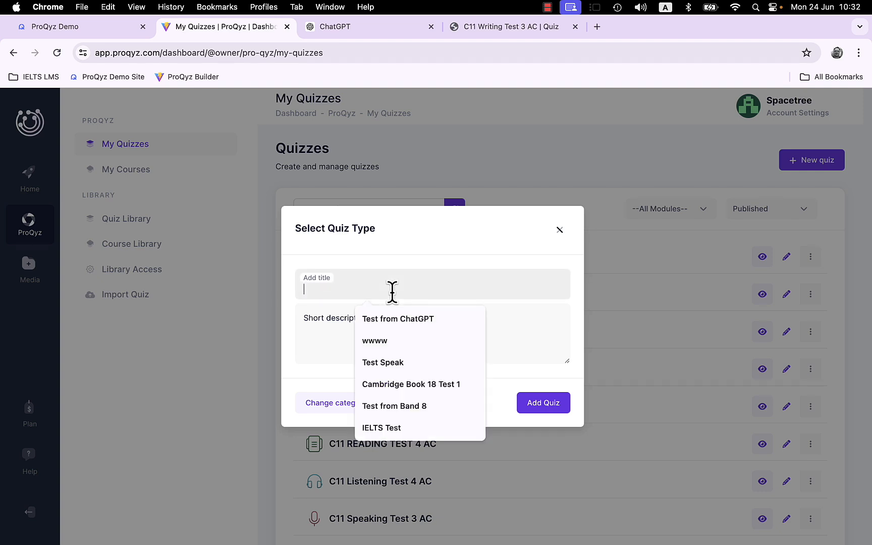
type("Origi")
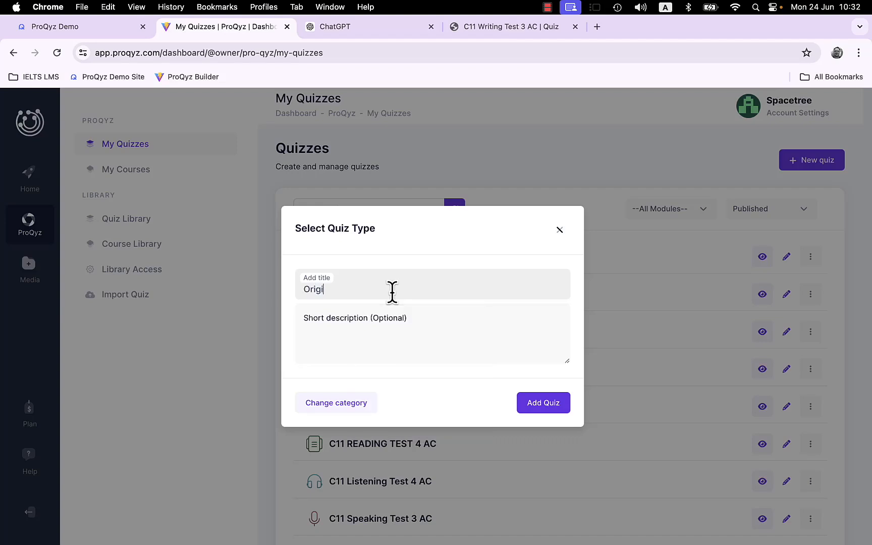
type("nal GPT")
left_click(545, 407)
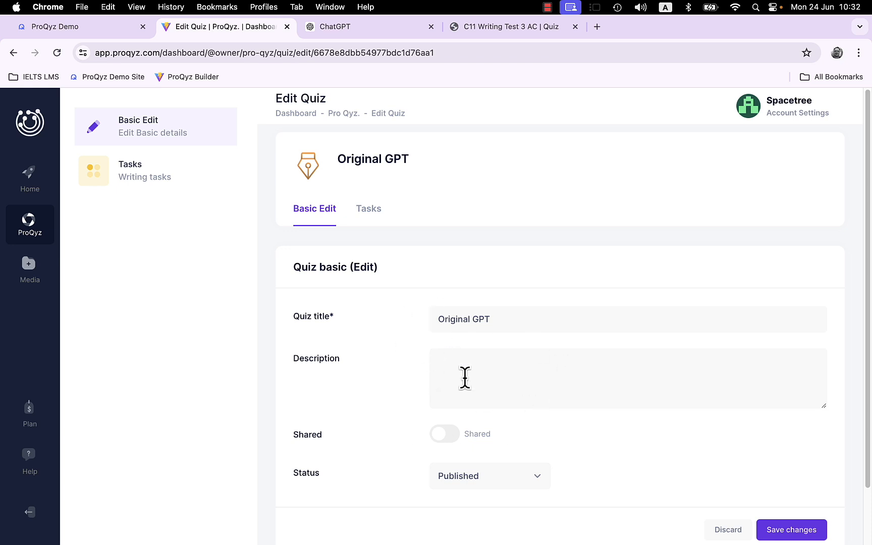
scroll(463, 379, "down", 2)
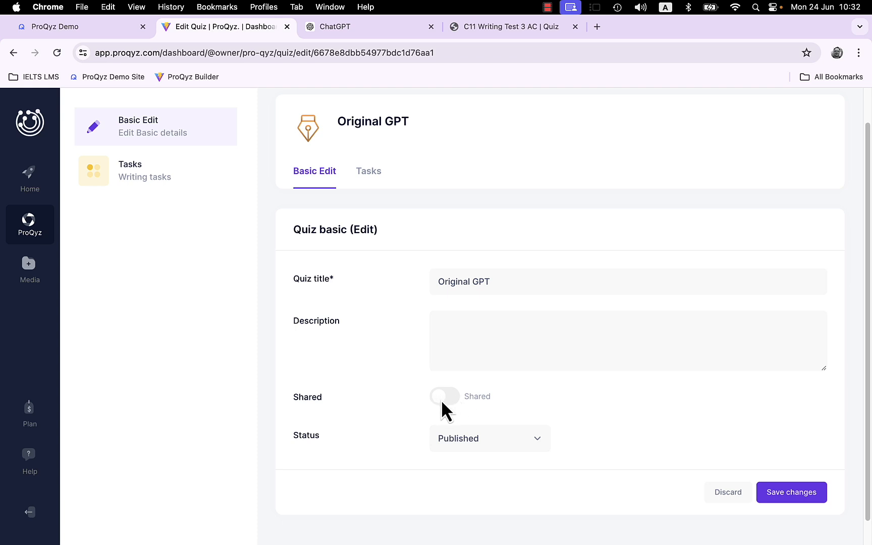
scroll(442, 409, "up", 2)
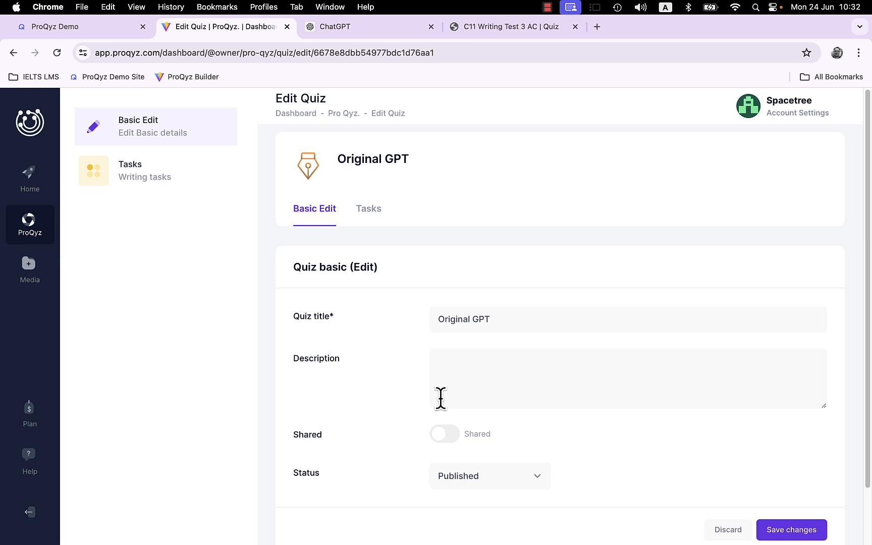
scroll(420, 312, "down", 2)
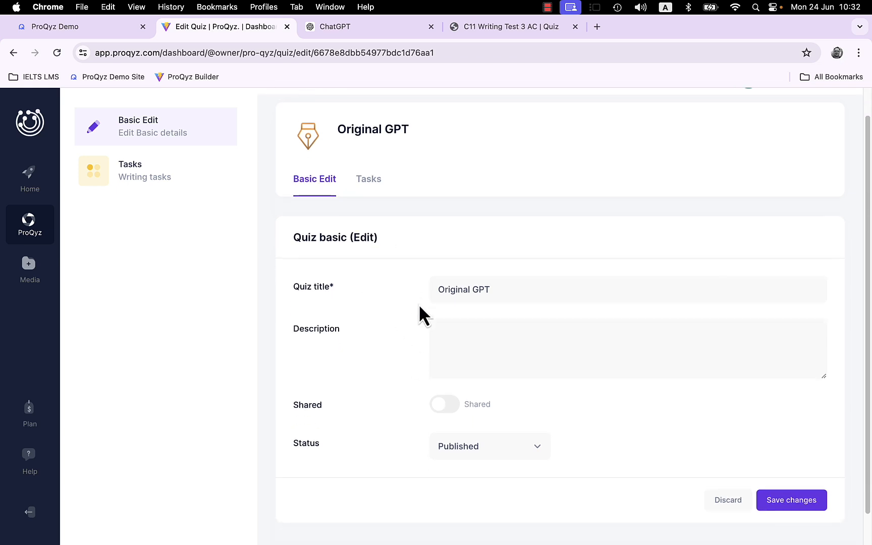
scroll(419, 304, "up", 2)
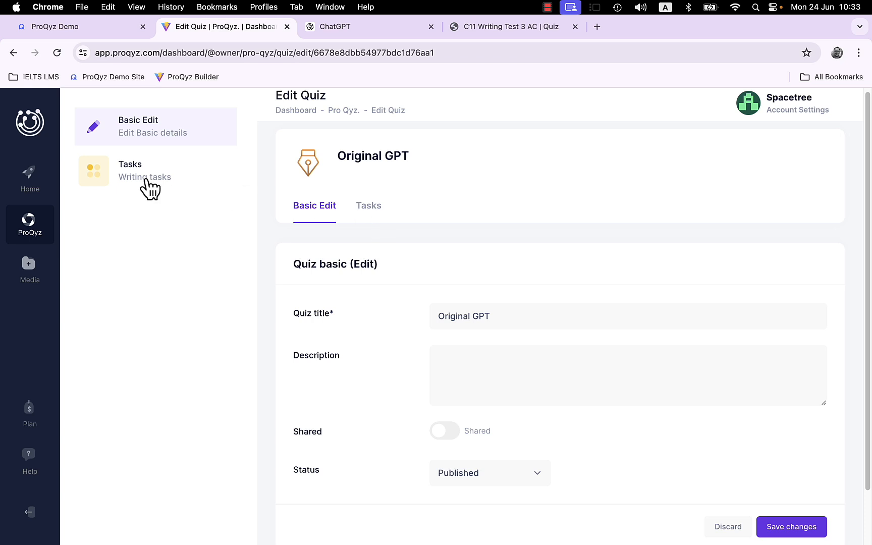
Start a new writing task in the quiz, titled "Task 1", keeping its order as Writing Task 1.
left_click(365, 206)
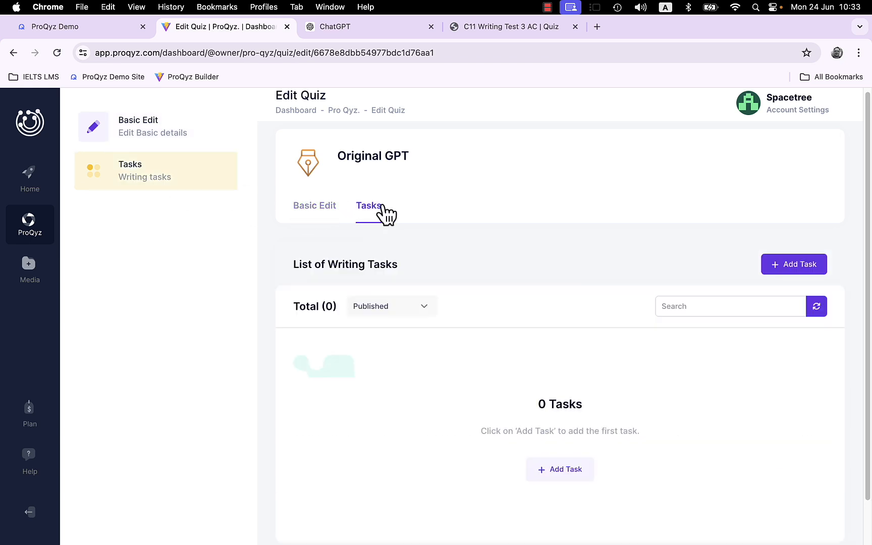
scroll(542, 195, "down", 2)
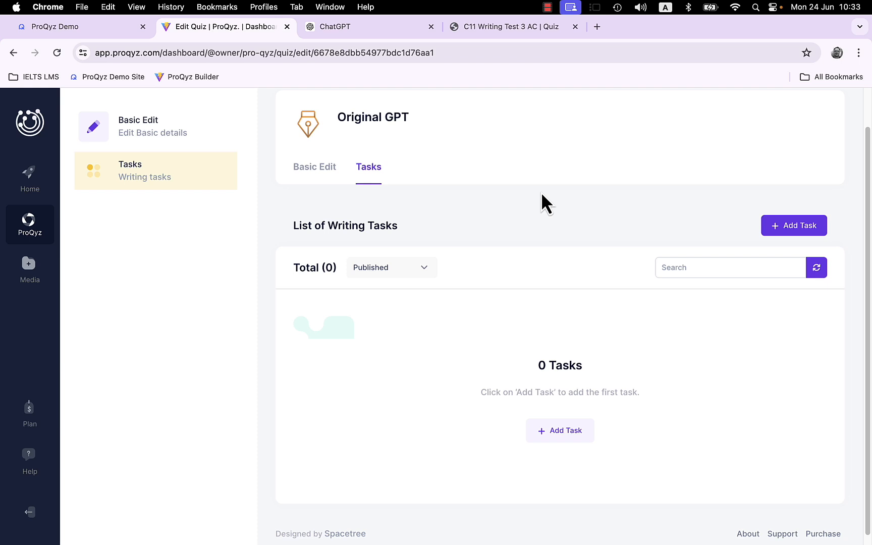
left_click(789, 229)
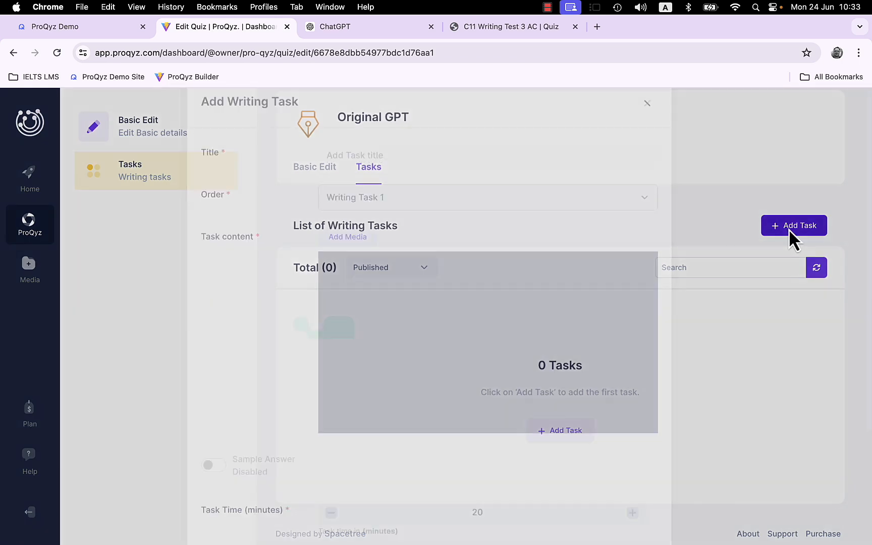
left_click(400, 173)
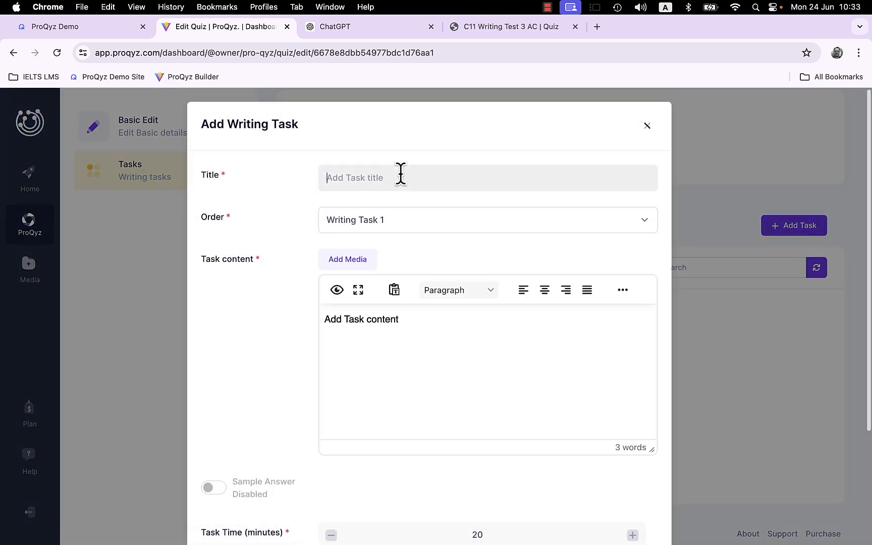
type("Task 1")
left_click(642, 222)
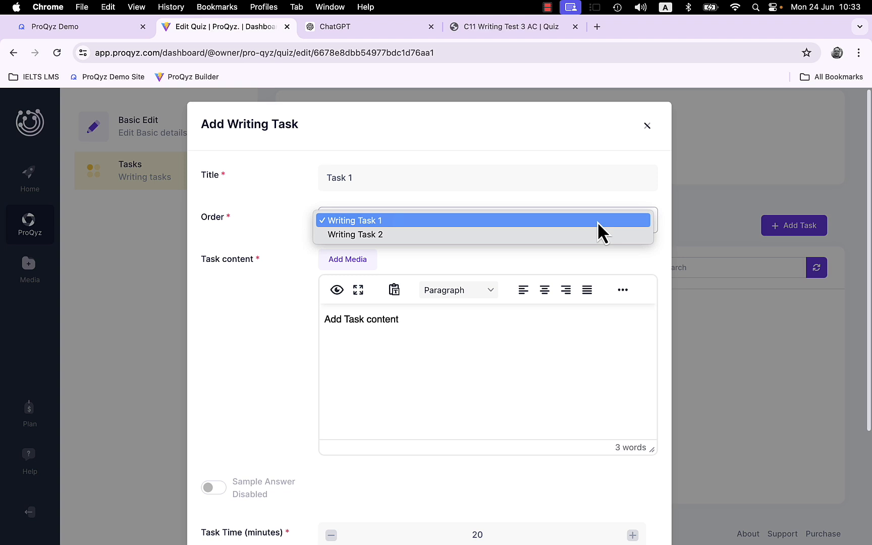
left_click(559, 199)
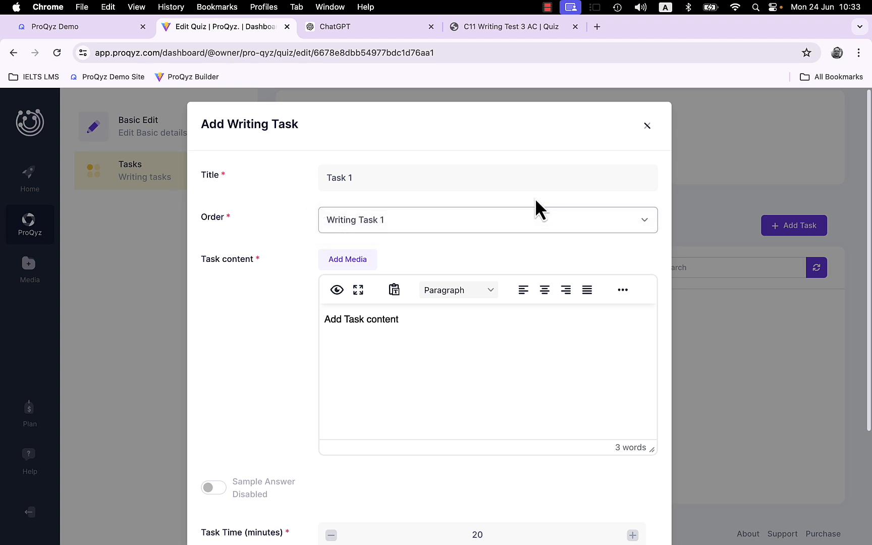
Replace the placeholder task content with the question instructions from the ChatGPT conversation, from "You should spend about 20 minutes" through "Write at least 150 words.".
scroll(423, 332, "down", 2)
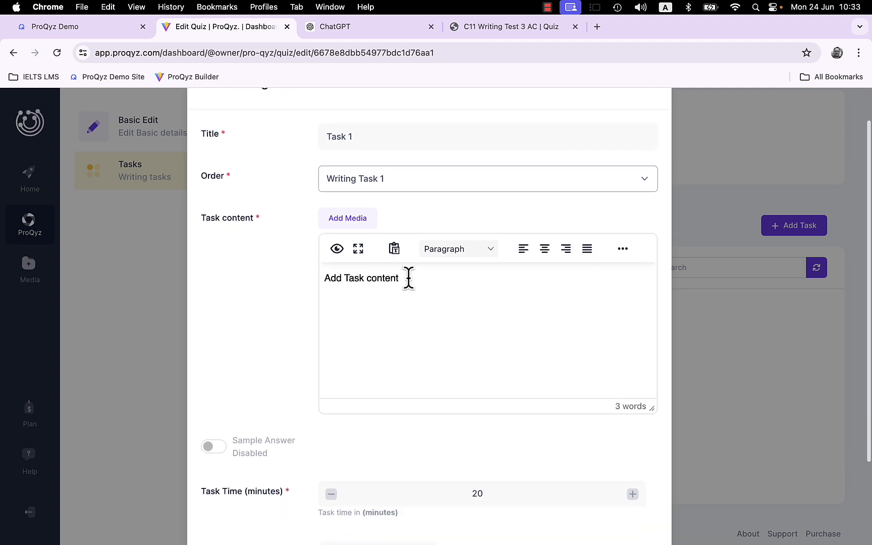
left_click_drag(408, 278, 304, 274)
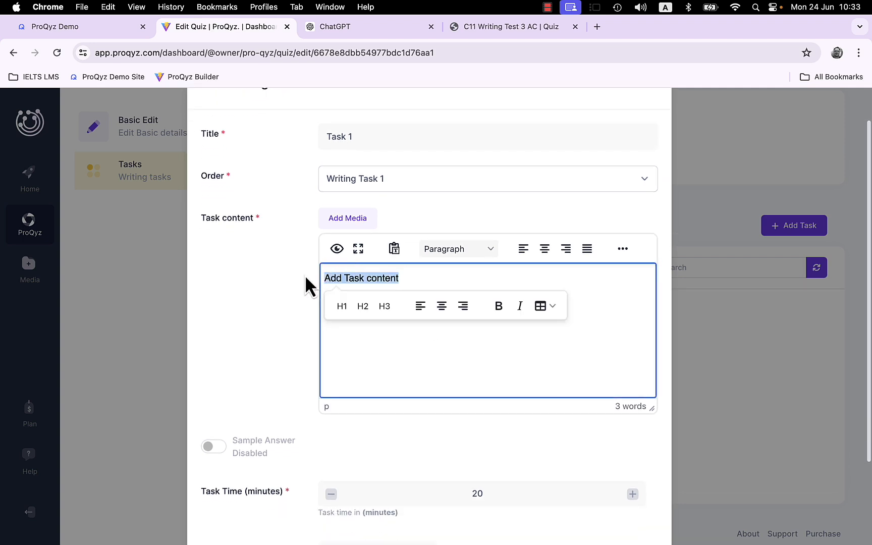
key("BackSpace")
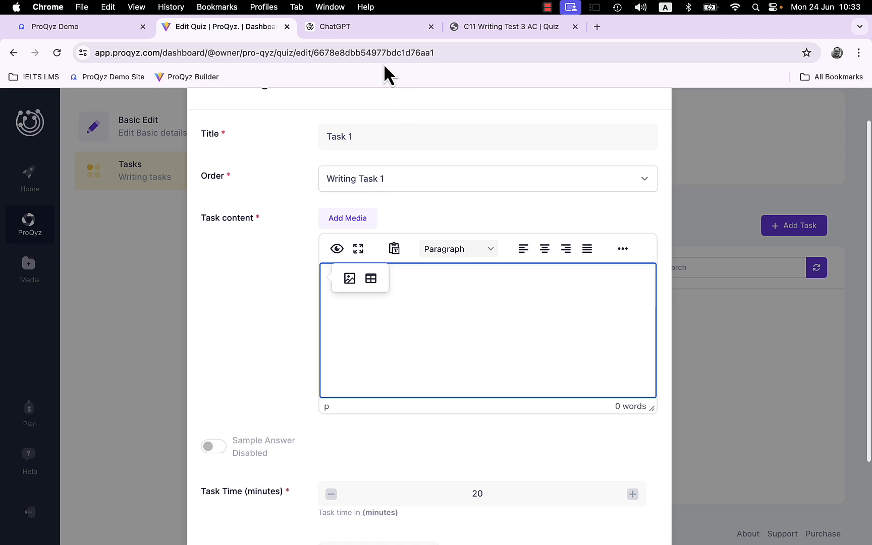
left_click(360, 26)
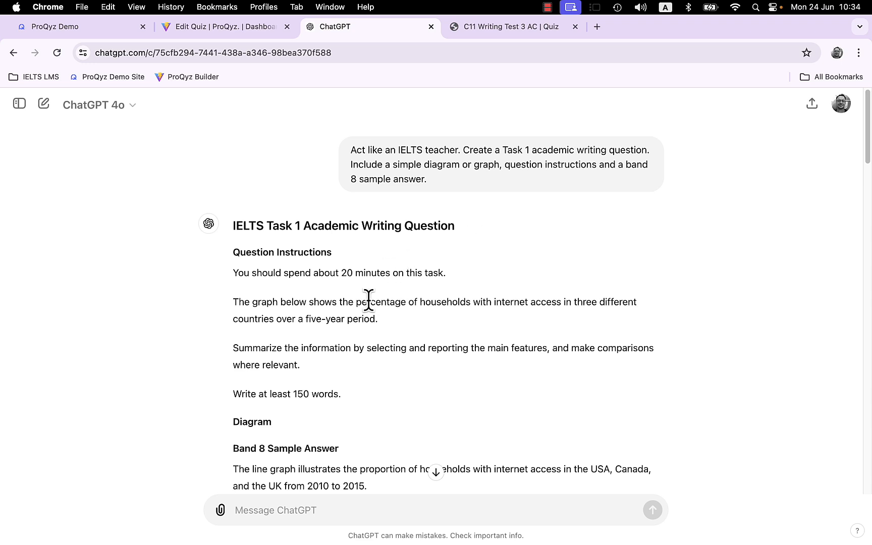
left_click_drag(349, 399, 228, 275)
key("super+c")
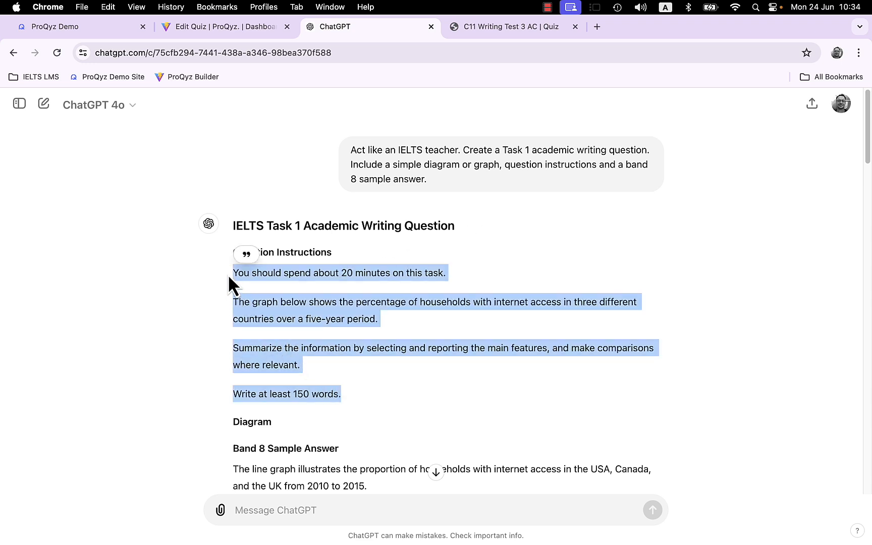
left_click(224, 24)
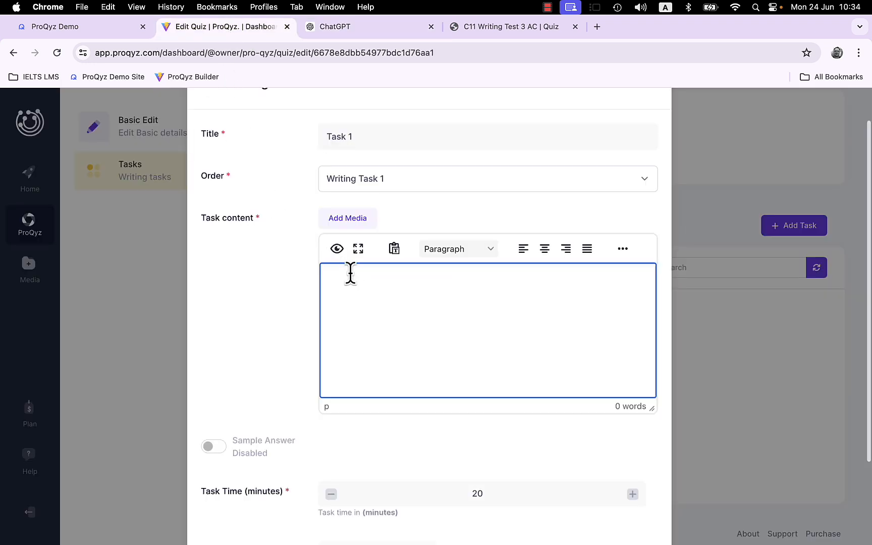
key("super+v")
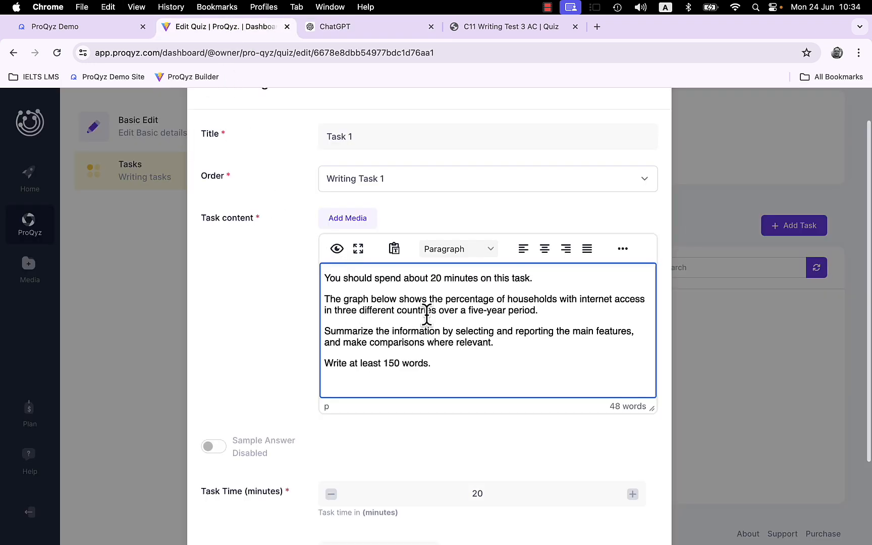
Copy the internet access line graph from the ChatGPT conversation and insert it below the question instructions in the Task 1 content.
key("Return")
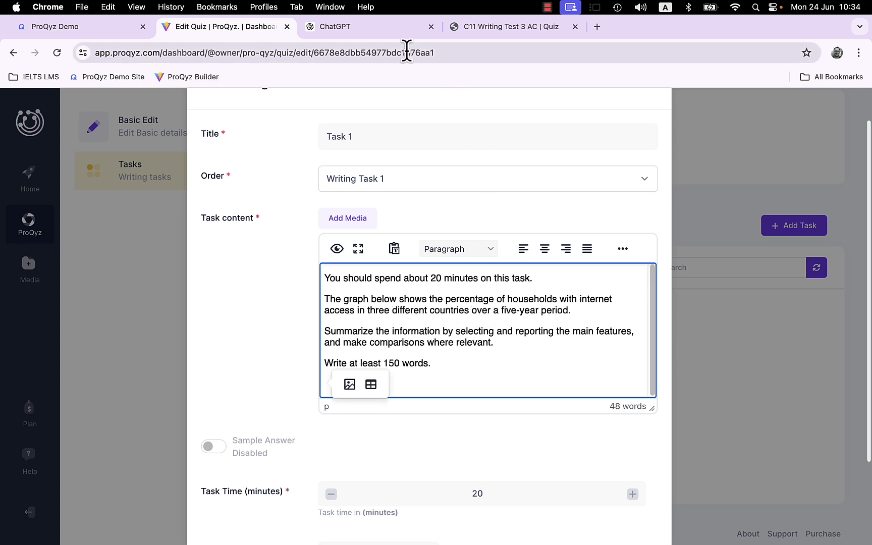
left_click(374, 30)
scroll(494, 271, "down", 15)
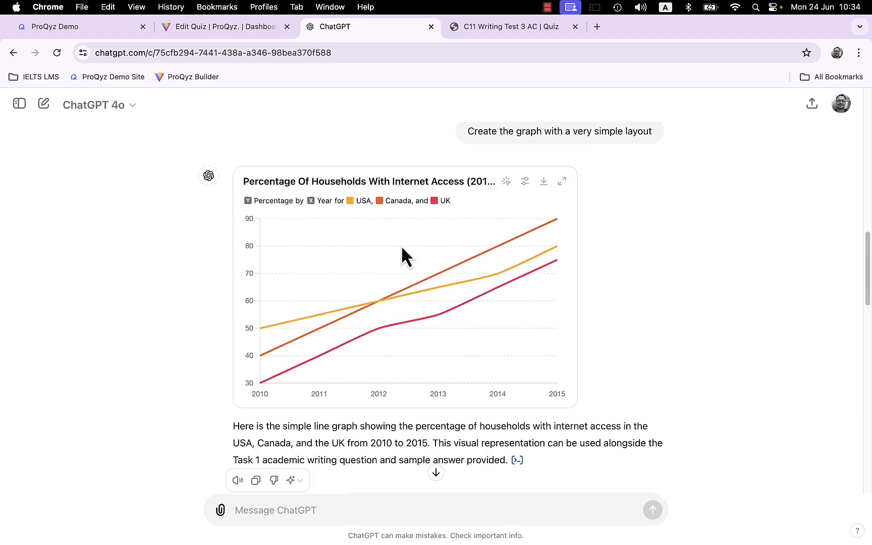
right_click(401, 245)
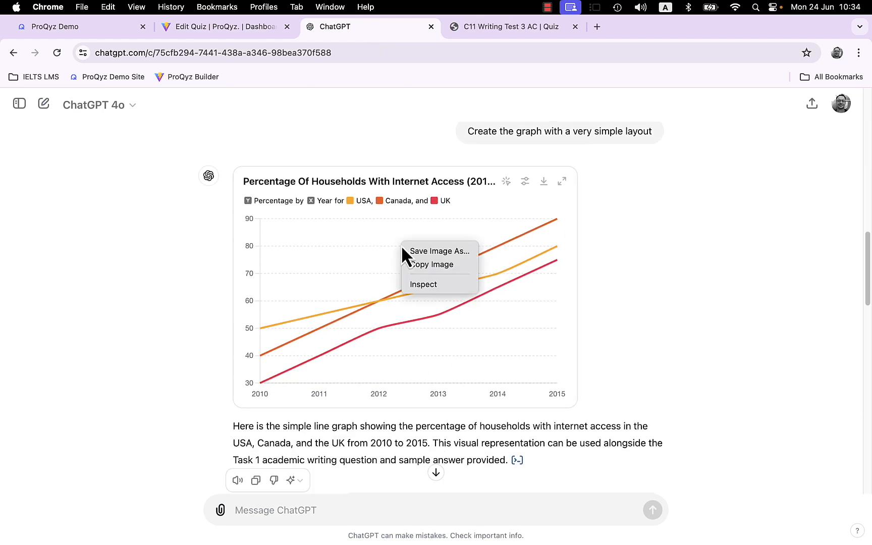
left_click(421, 262)
left_click(229, 29)
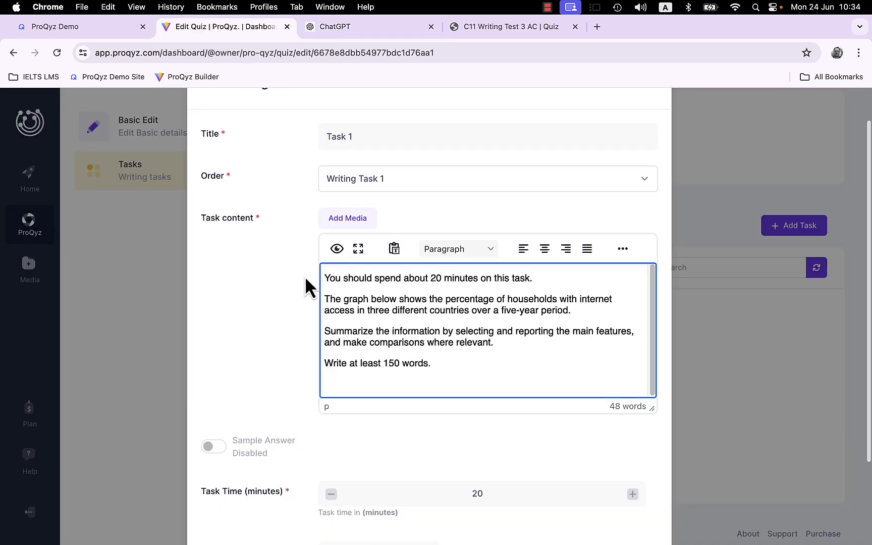
key("super+v")
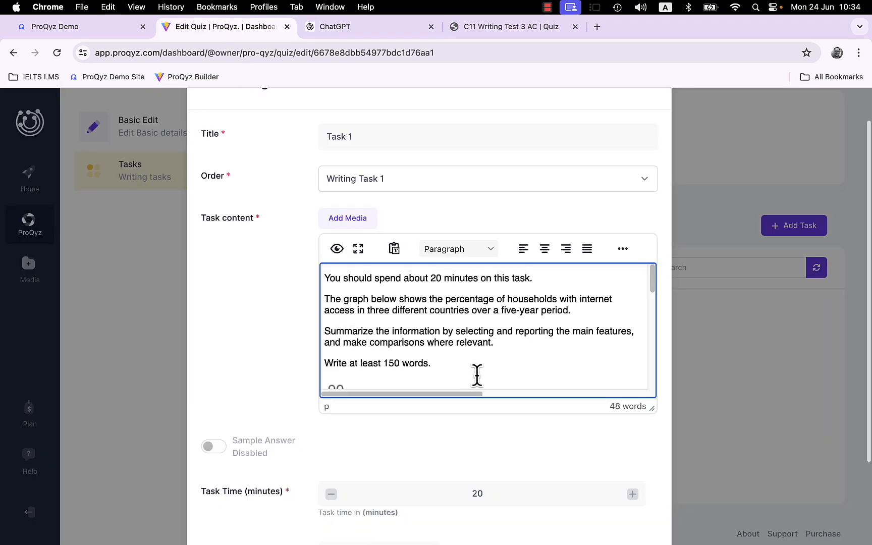
scroll(506, 354, "down", 10)
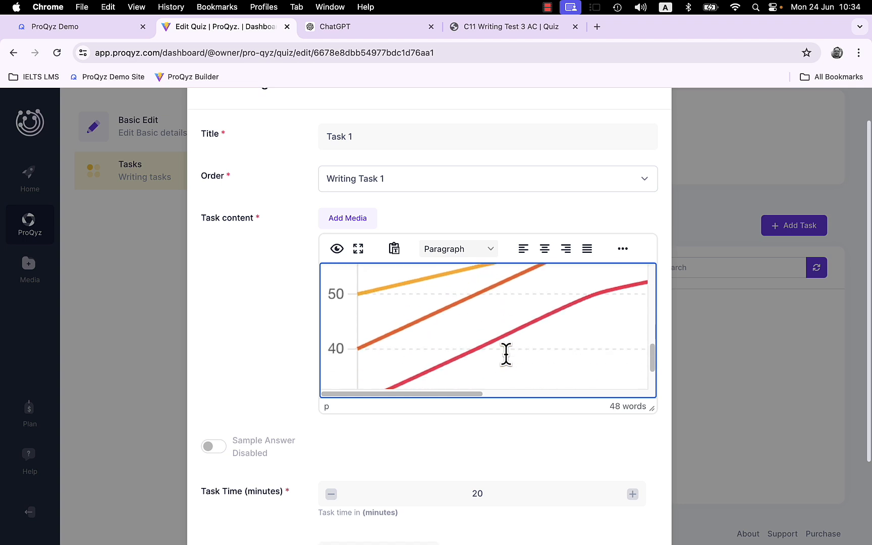
scroll(506, 354, "up", 10)
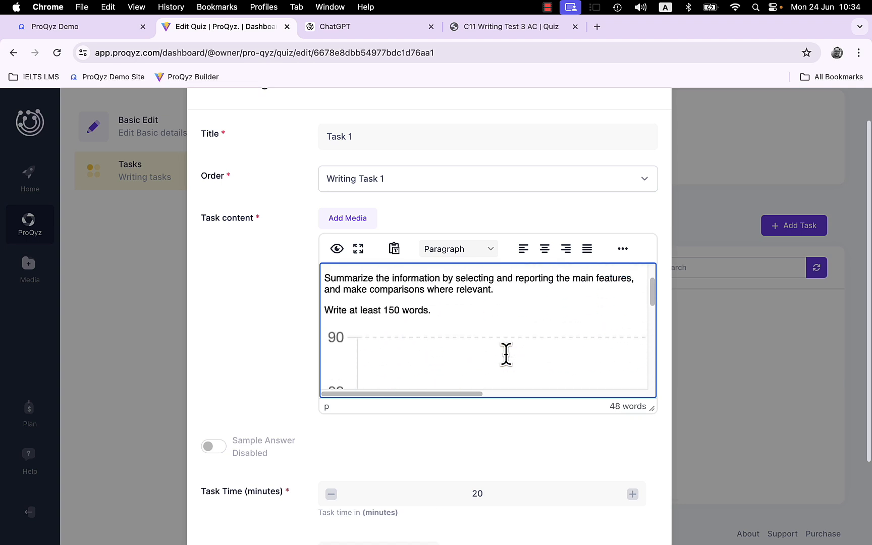
Enable the sample answer for Task 1 and replace its placeholder text with the Band 8 Sample Answer from the ChatGPT conversation.
scroll(269, 317, "down", 3)
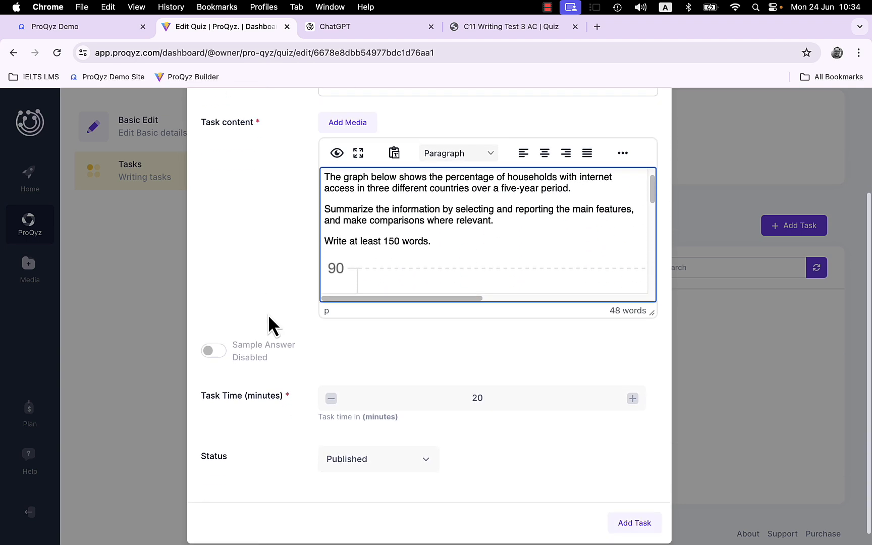
left_click(217, 349)
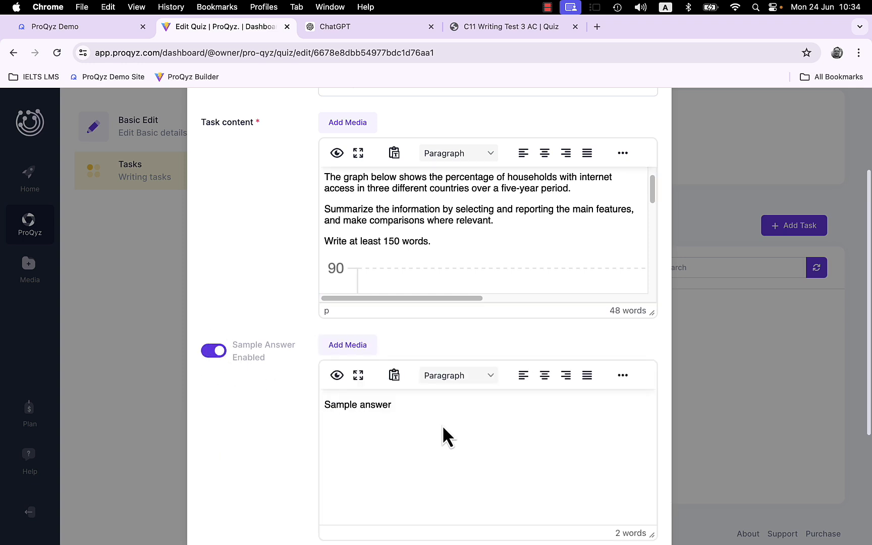
left_click(360, 27)
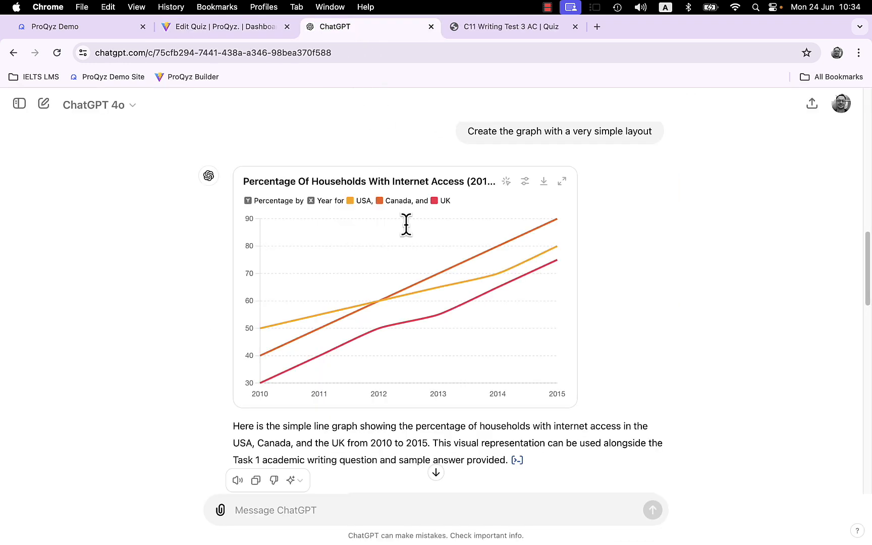
scroll(471, 304, "up", 15)
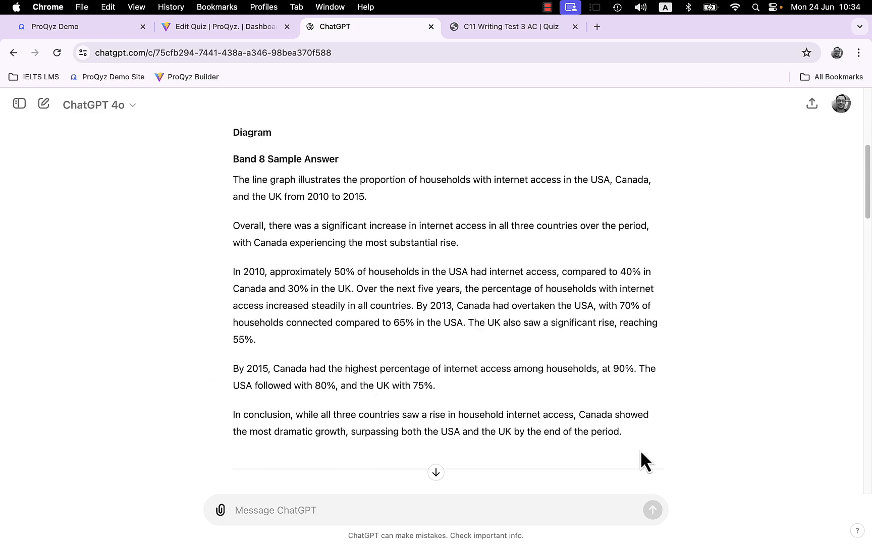
left_click_drag(630, 438, 233, 154)
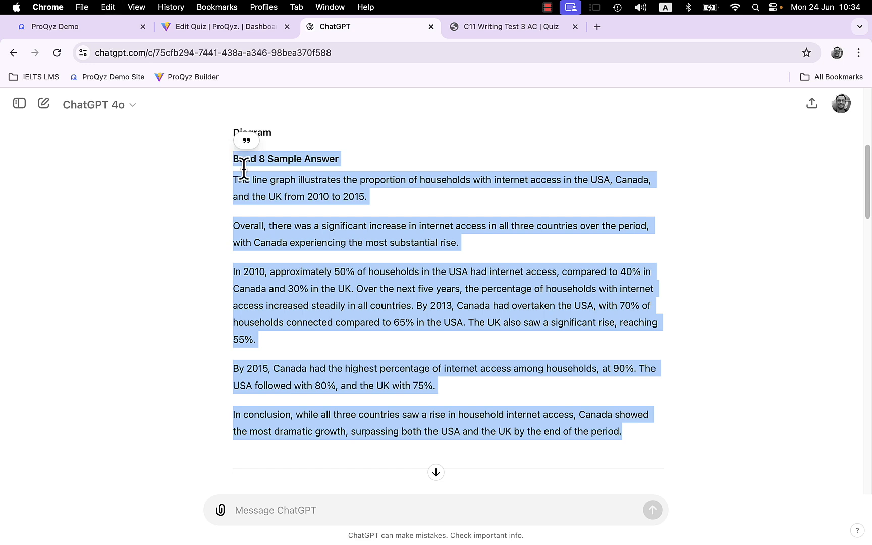
left_click(236, 30)
left_click(394, 414)
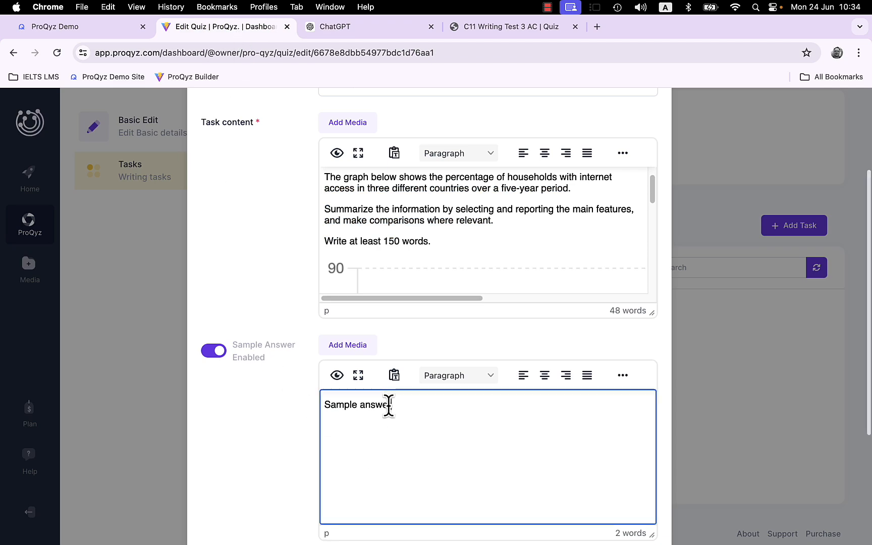
left_click(321, 408, "shift")
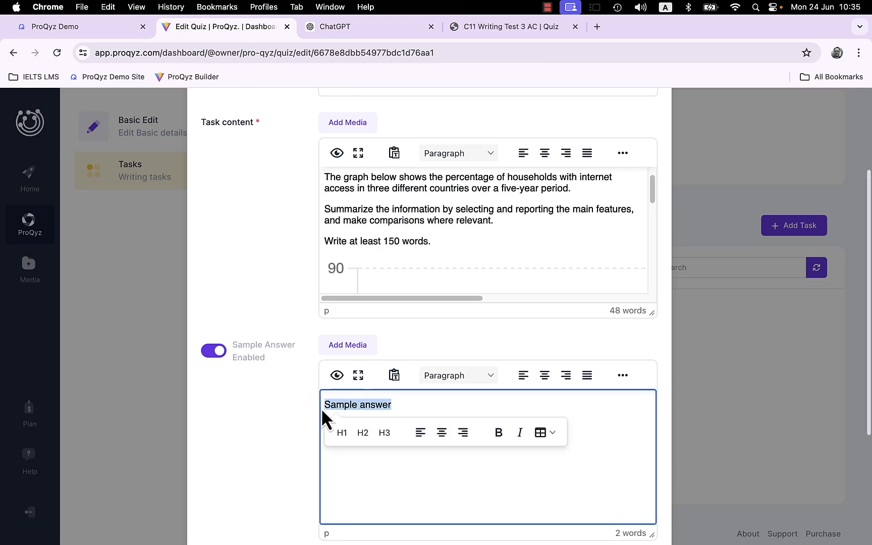
key("super+v")
scroll(470, 444, "up", 2)
scroll(470, 445, "up", 2)
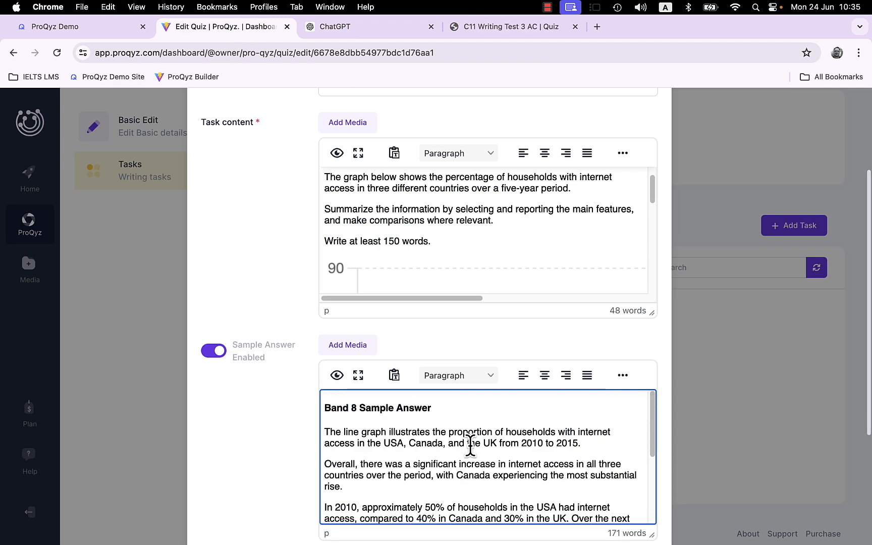
scroll(470, 445, "down", 6)
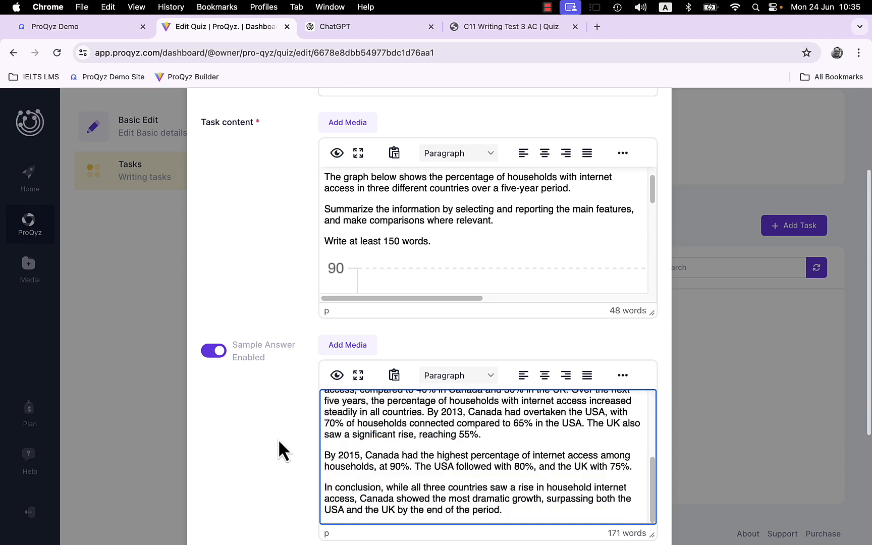
Review the Task 1 settings, keep the 20-minute task time and Published status, and add the task to the quiz.
scroll(278, 438, "down", 5)
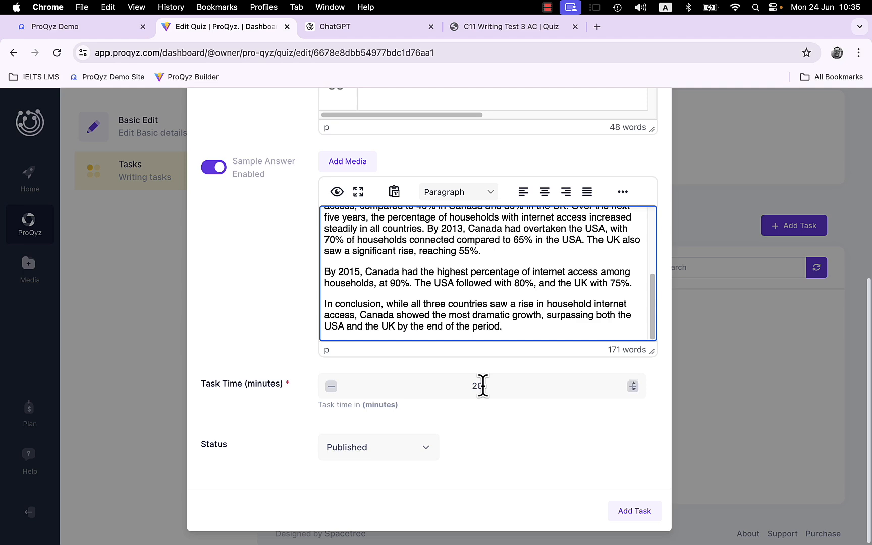
scroll(271, 235, "up", 6)
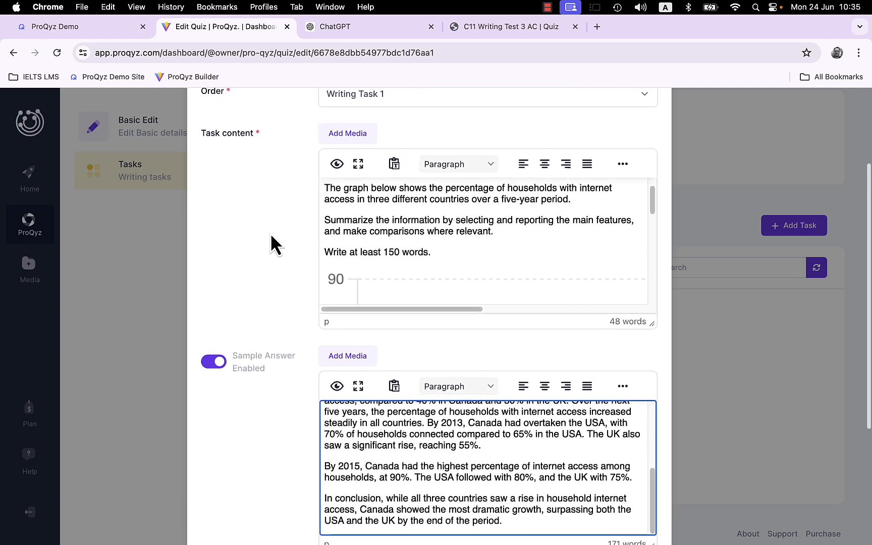
scroll(271, 235, "up", 2)
scroll(271, 236, "down", 8)
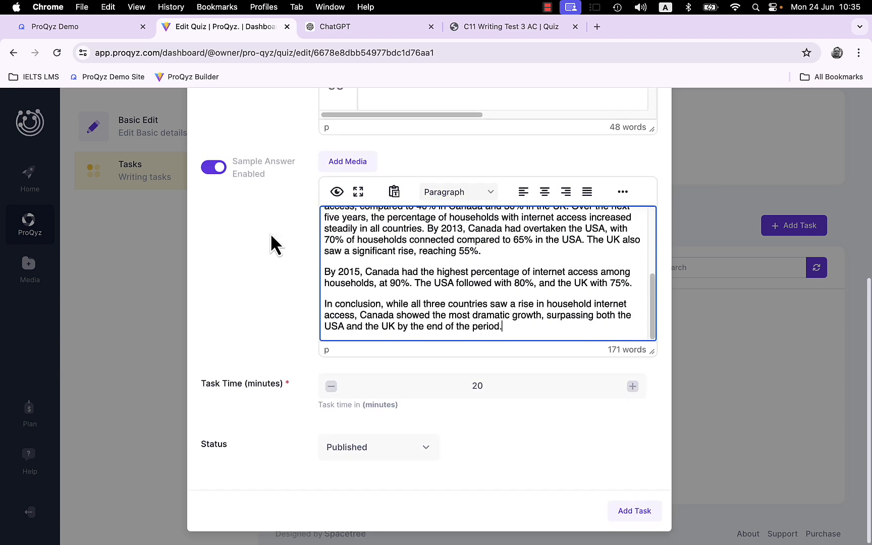
left_click(635, 510)
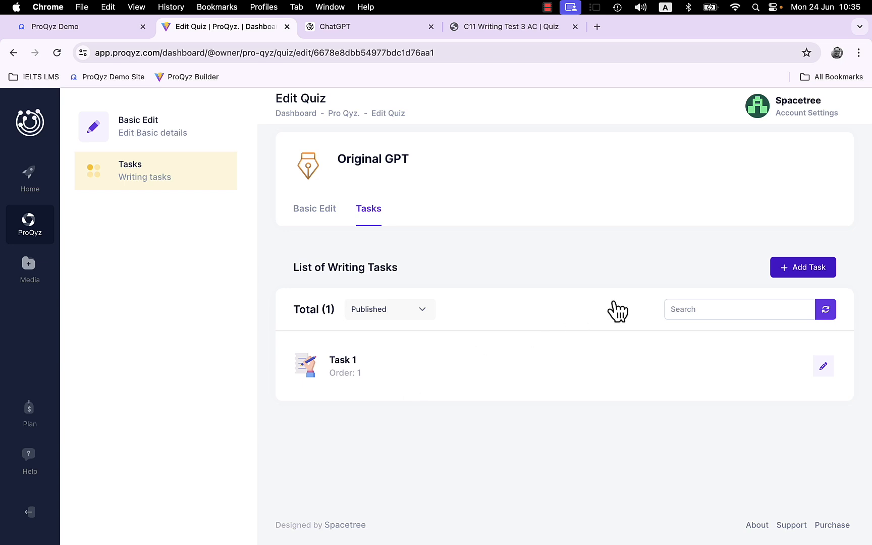
Start a second writing task titled "Task 2" and set its order to Writing Task 2.
left_click(806, 269)
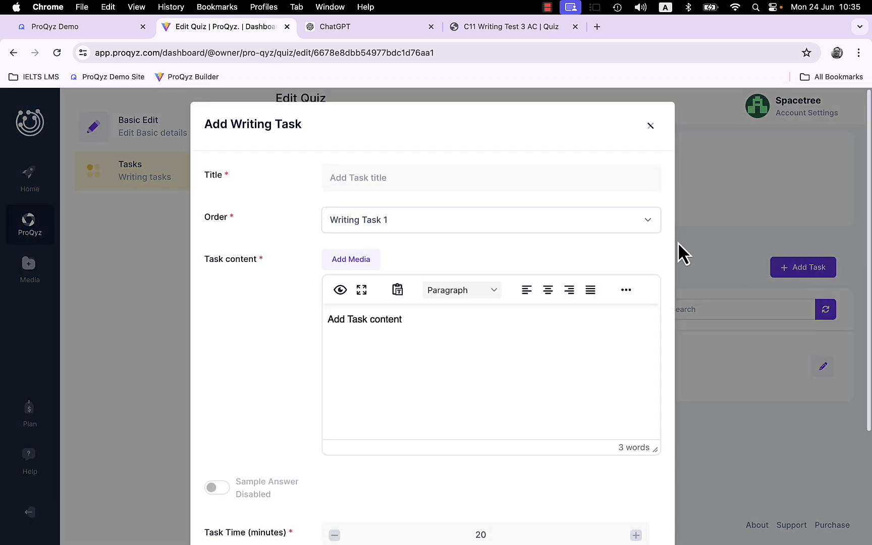
left_click(430, 173)
type("Task 2")
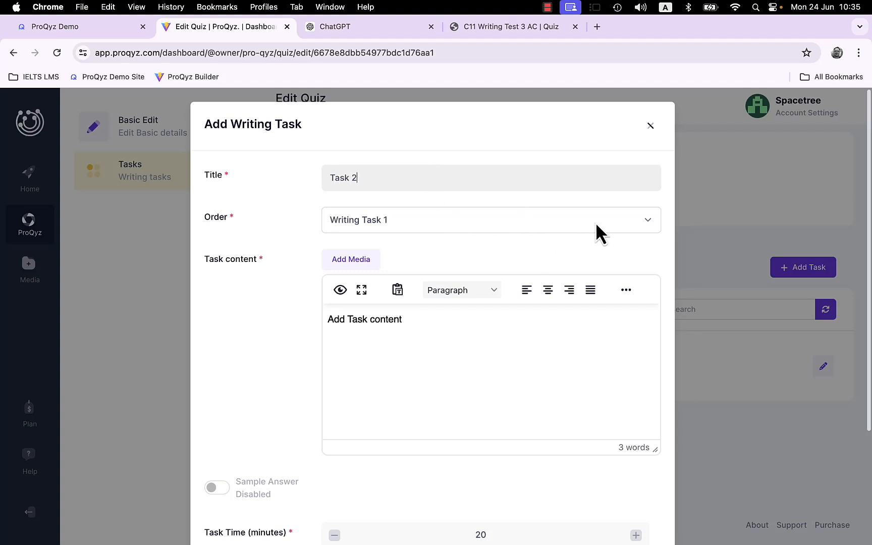
left_click(648, 222)
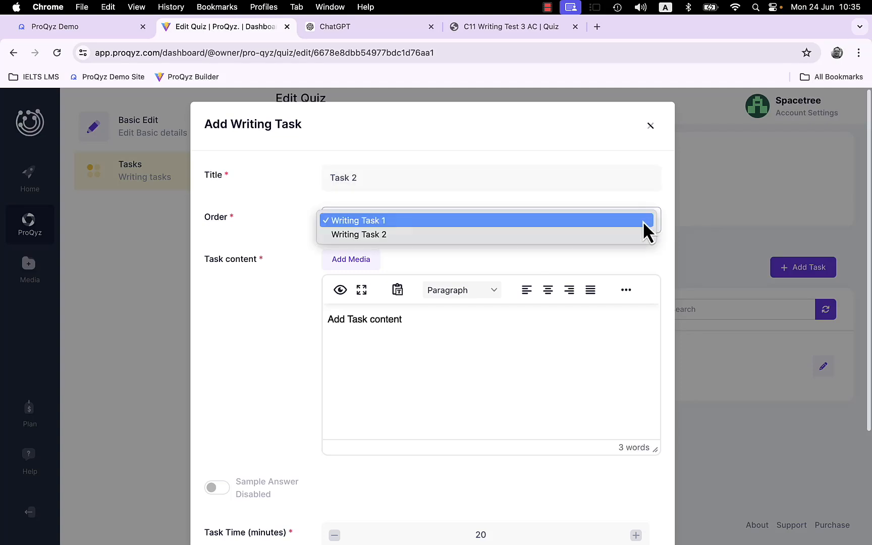
left_click(413, 235)
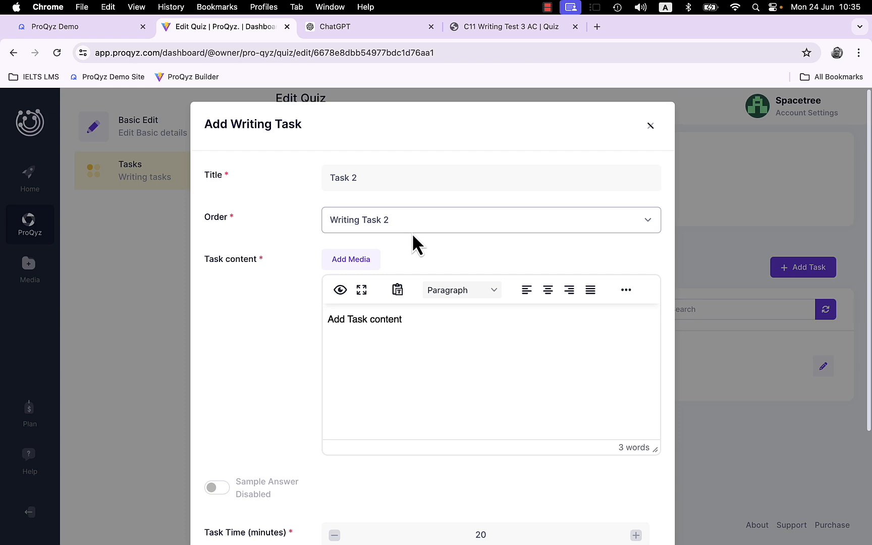
Clear the placeholder task content and copy ChatGPT's Task 2 instructions, from "You should spend about 40 minutes" through "Write at least 250 words.".
left_click_drag(412, 317, 321, 317)
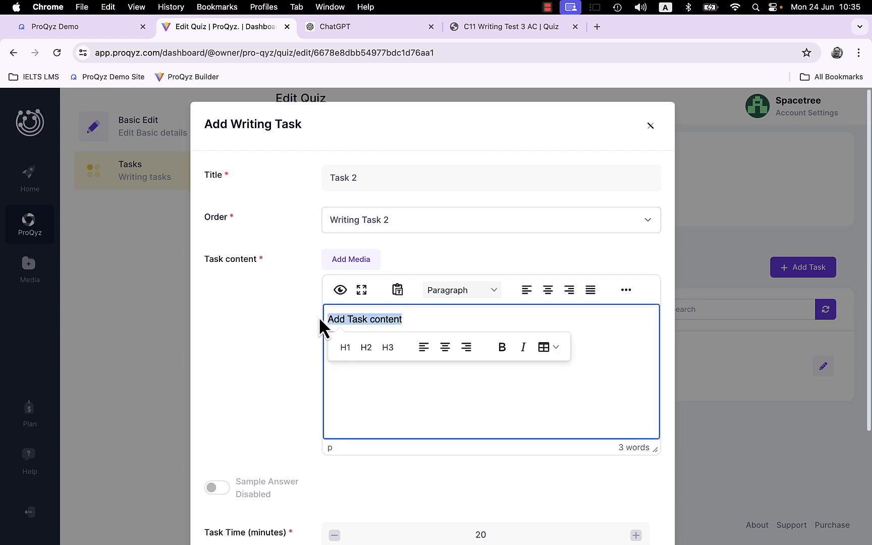
key("BackSpace")
left_click(392, 27)
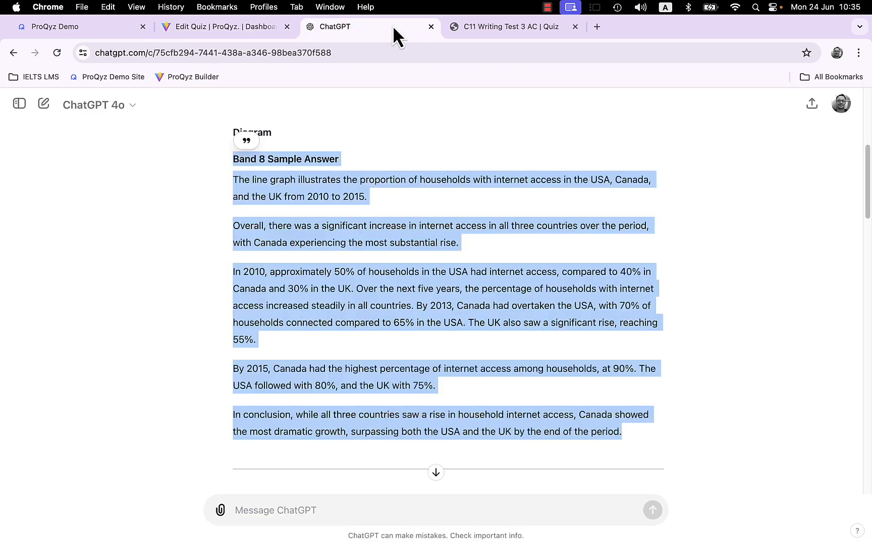
scroll(459, 286, "down", 2)
scroll(460, 285, "down", 1)
left_click(461, 287)
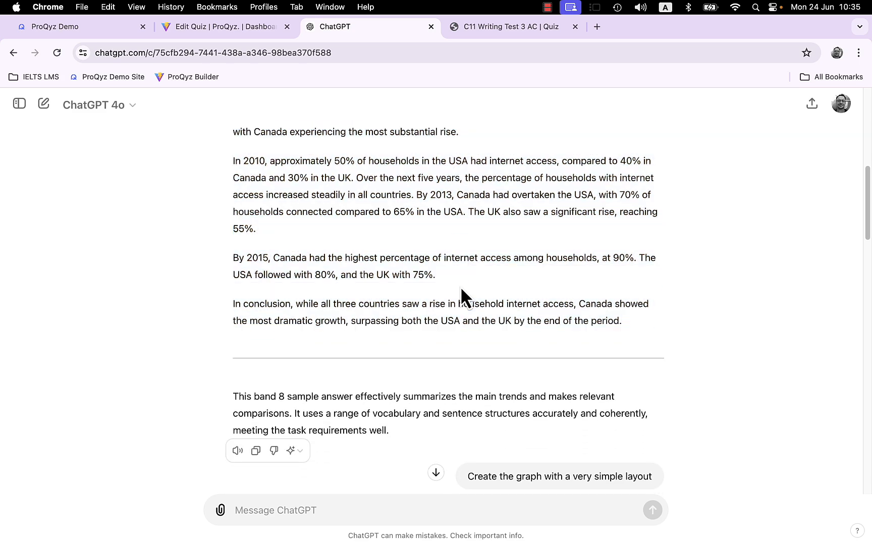
scroll(460, 286, "down", 5)
scroll(461, 286, "down", 10)
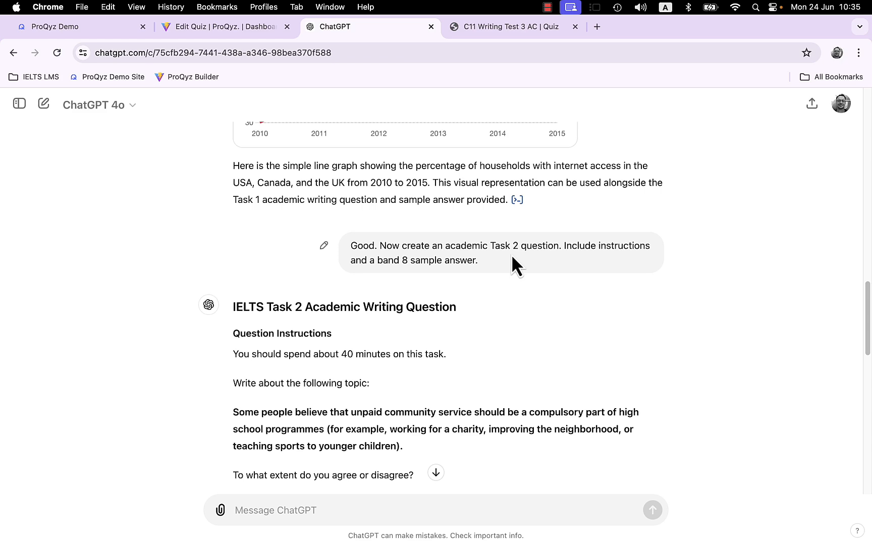
scroll(521, 254, "down", 4)
scroll(520, 254, "down", 1)
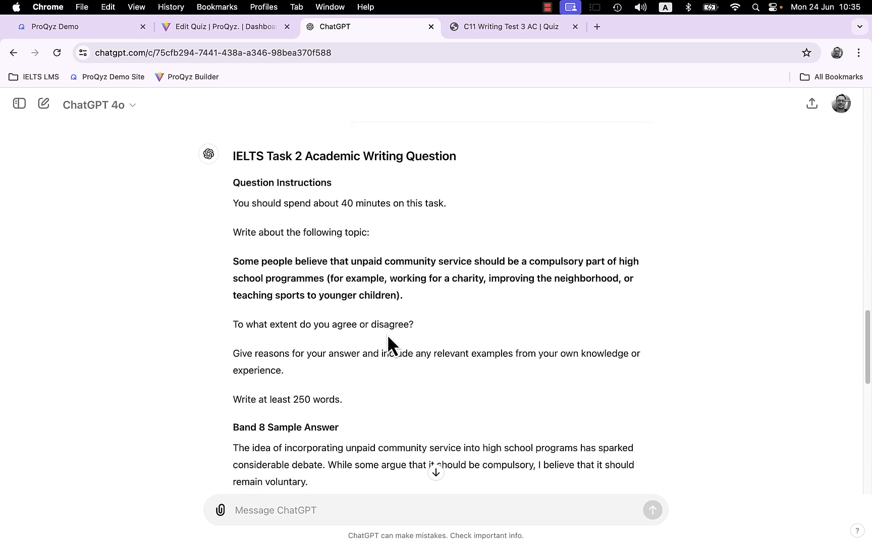
left_click_drag(349, 399, 232, 209)
key("super+c")
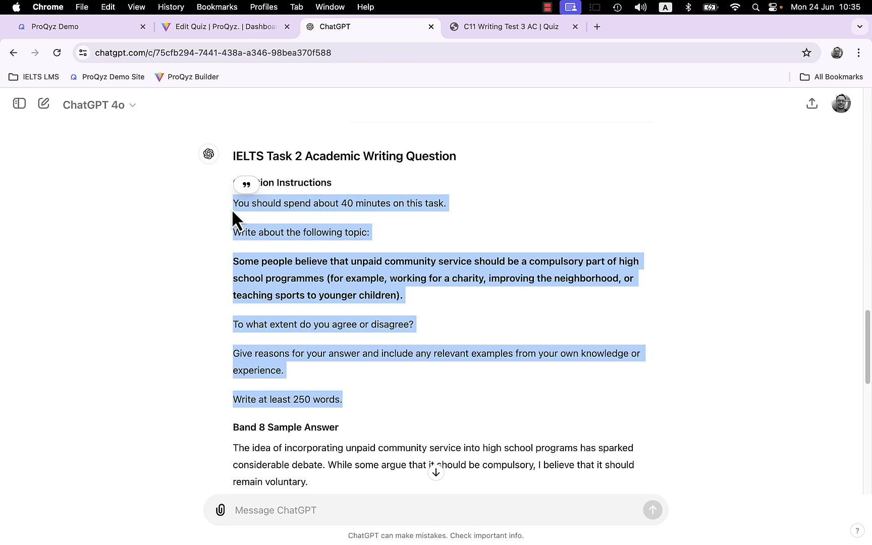
Back in the quiz editor, paste the copied instructions into the Task 2 content and look at the additional formatting tools.
left_click(236, 22)
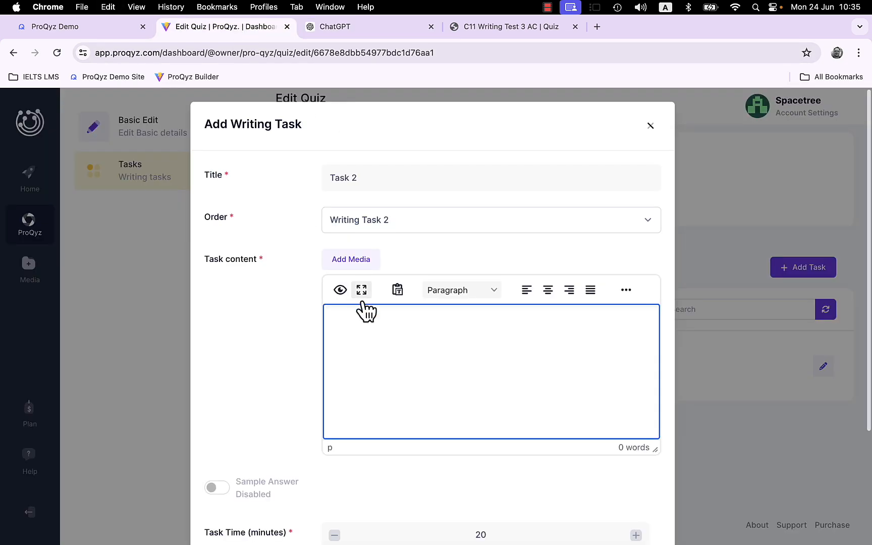
key("super+v")
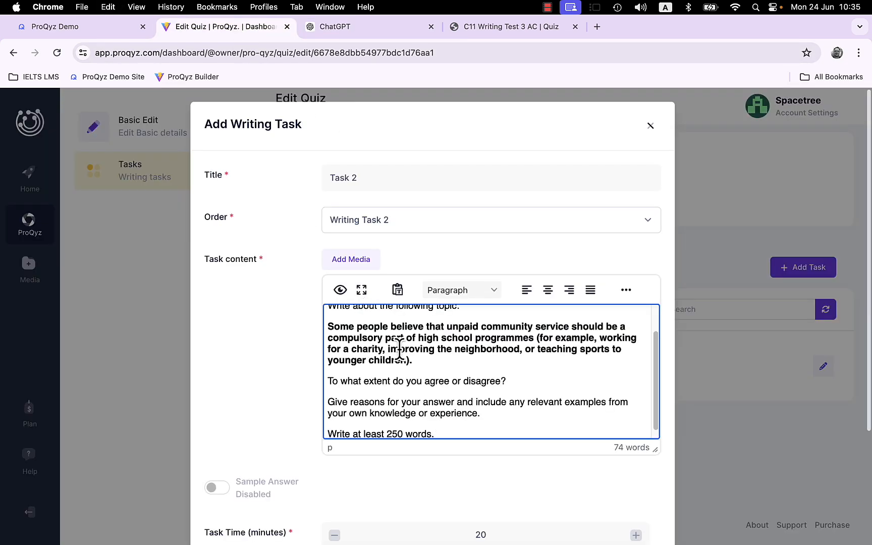
scroll(400, 348, "up", 2)
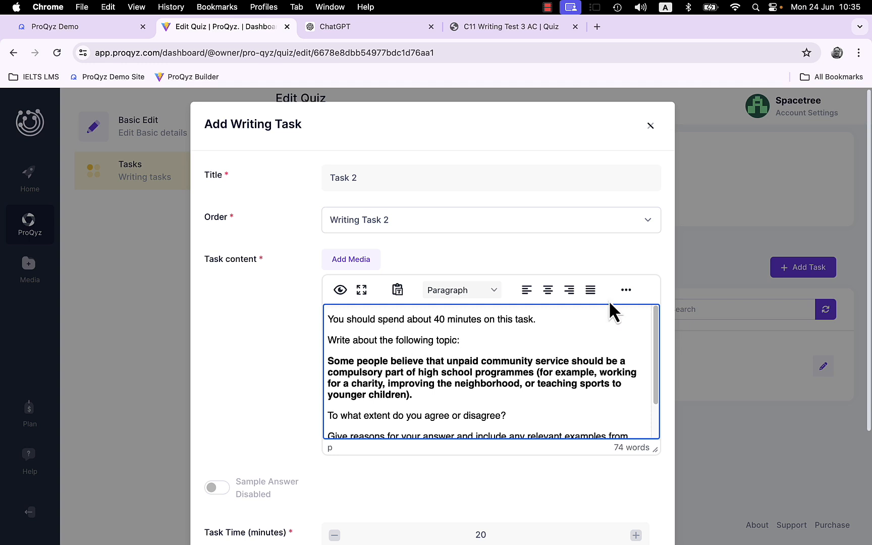
left_click(627, 291)
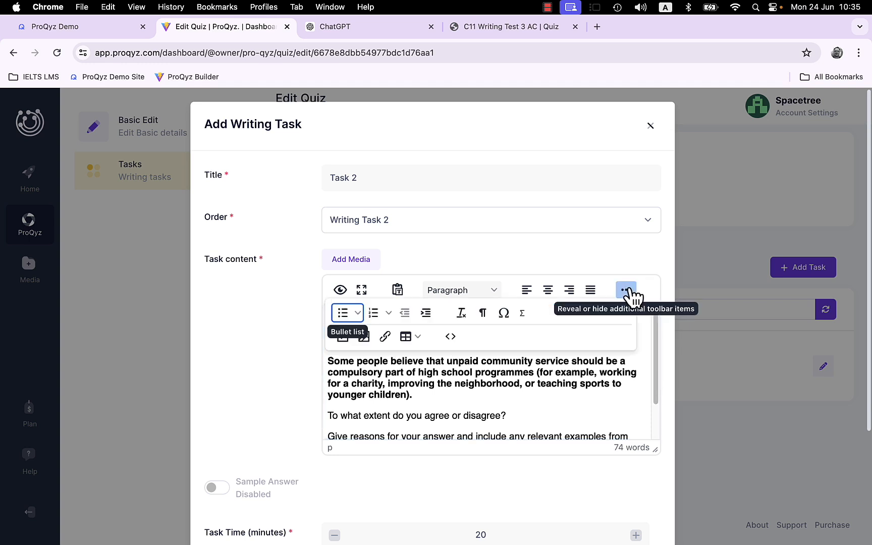
left_click(628, 290)
scroll(496, 367, "down", 1)
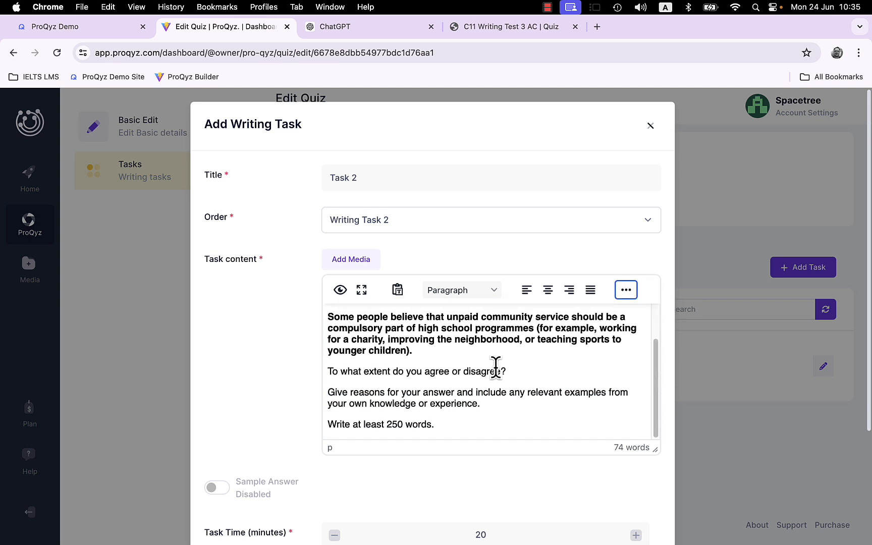
Enable the sample answer for Task 2 and copy the full text of ChatGPT's Band 8 sample answer.
scroll(273, 319, "down", 3)
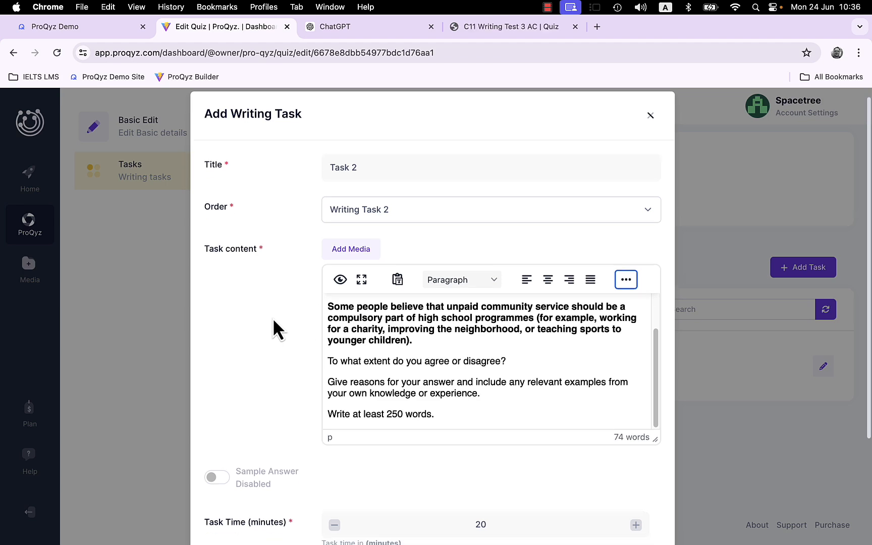
left_click(222, 336)
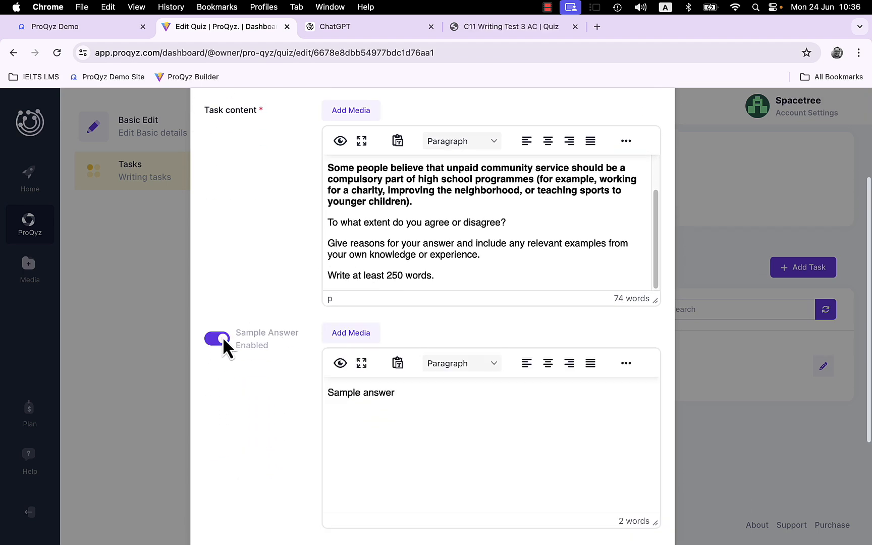
left_click(369, 33)
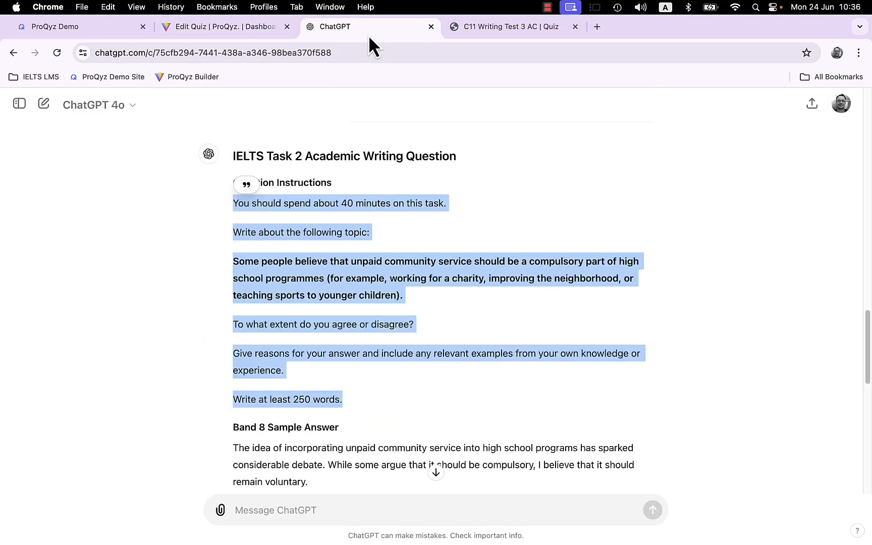
scroll(462, 348, "down", 5)
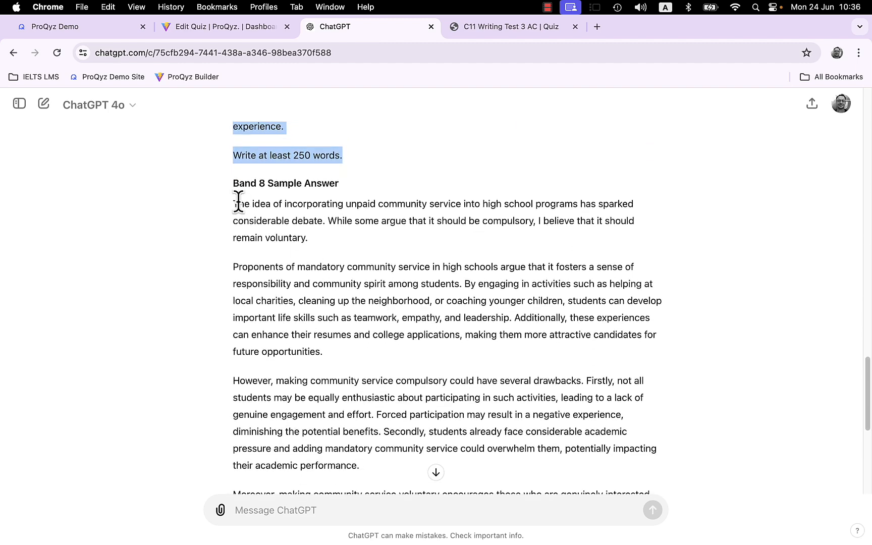
left_click(234, 195)
left_click_drag(235, 195, 500, 333)
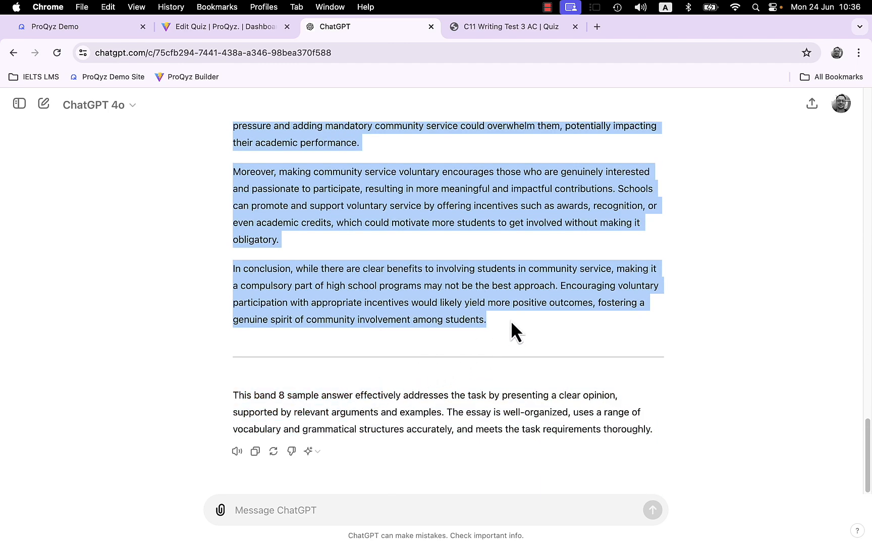
key("super+c")
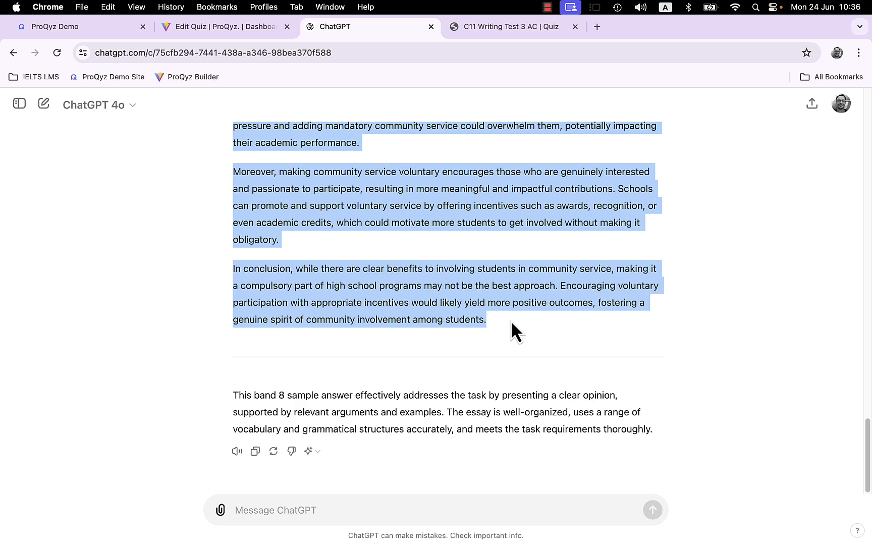
Back in the quiz editor, replace the placeholder sample answer with the copied Band 8 essay.
left_click(218, 30)
left_click(391, 393)
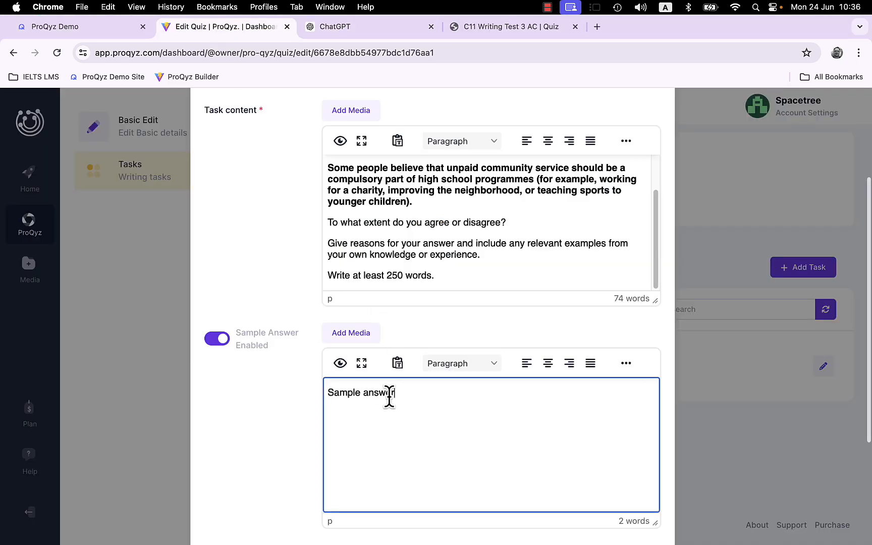
triple_click(325, 395)
key("super+v")
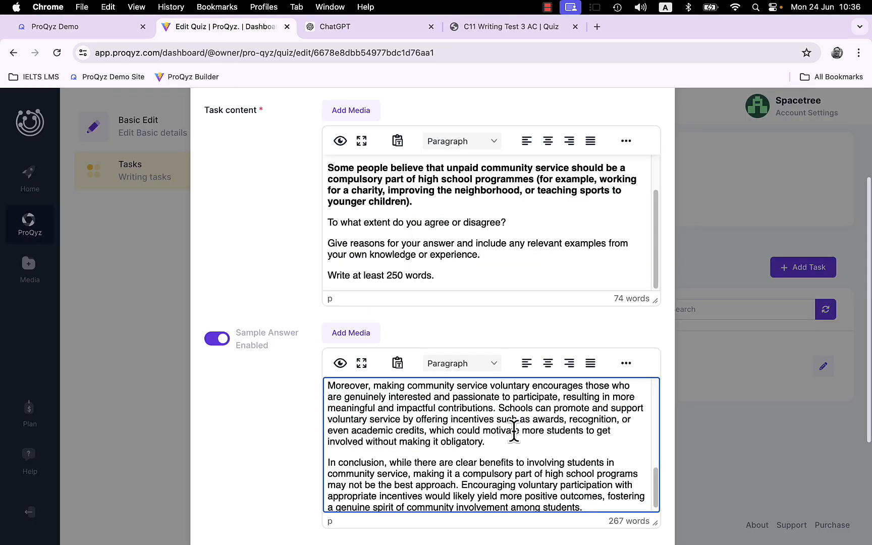
Set the Task 2 time to 40 minutes and add the task to the quiz.
scroll(271, 387, "down", 3)
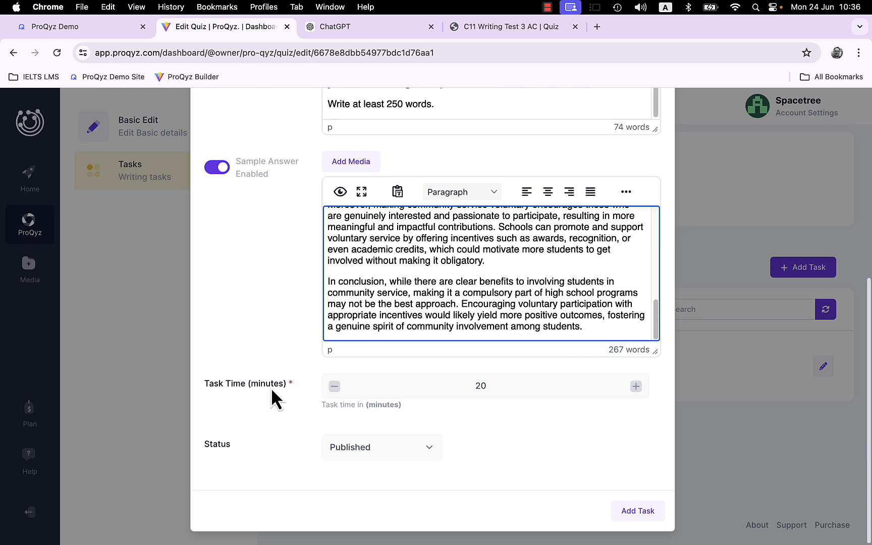
double_click(487, 387)
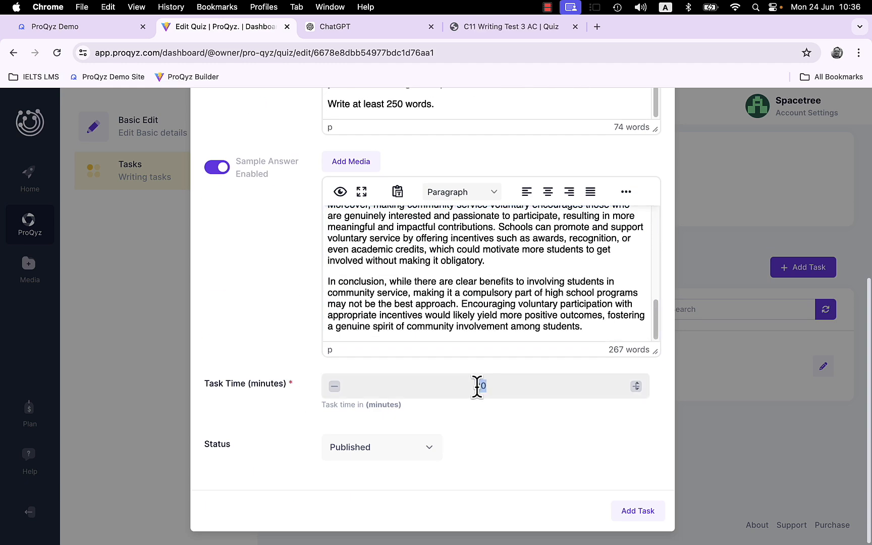
type("40")
left_click(634, 509)
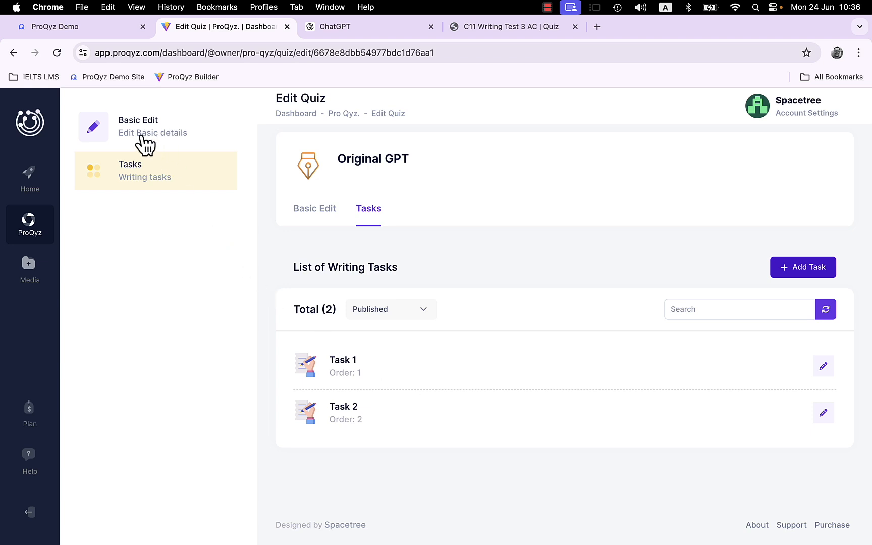
Preview the Original GPT quiz from the quiz list, trying Part 1's adjustable pane divider and the Note and Highlight options for selected text.
left_click(36, 227)
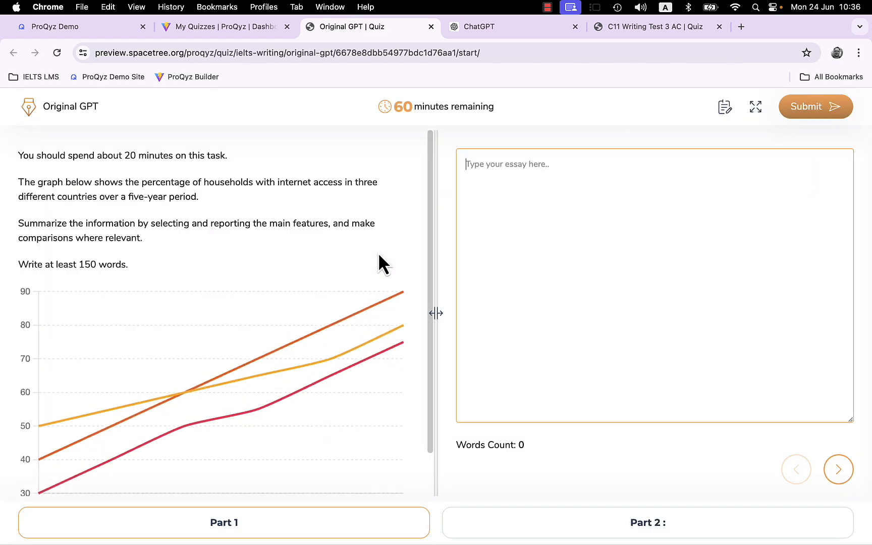
scroll(379, 256, "down", 2)
scroll(378, 253, "up", 1)
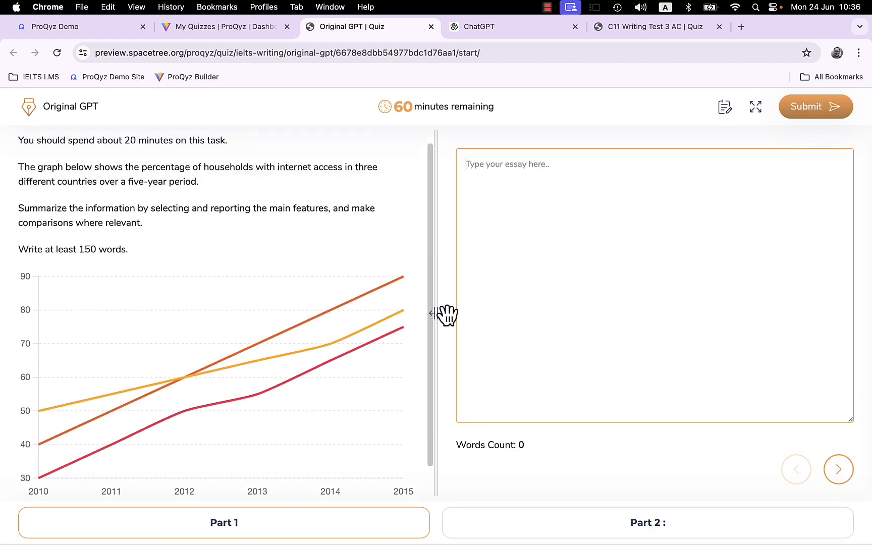
left_click_drag(436, 314, 483, 313)
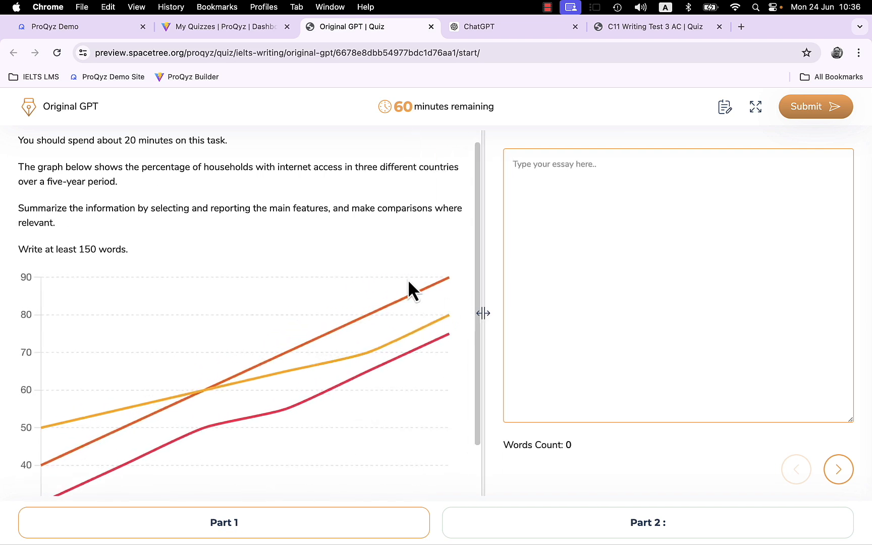
double_click(317, 168)
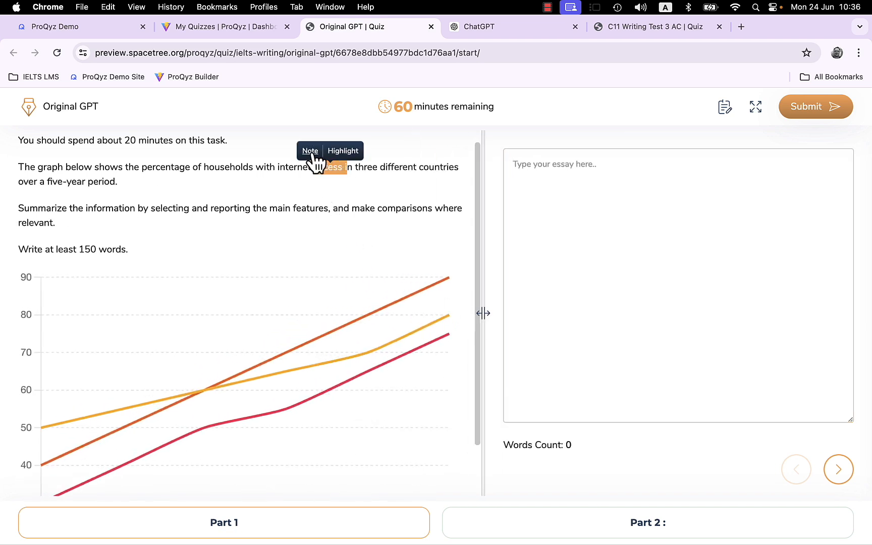
left_click(363, 183)
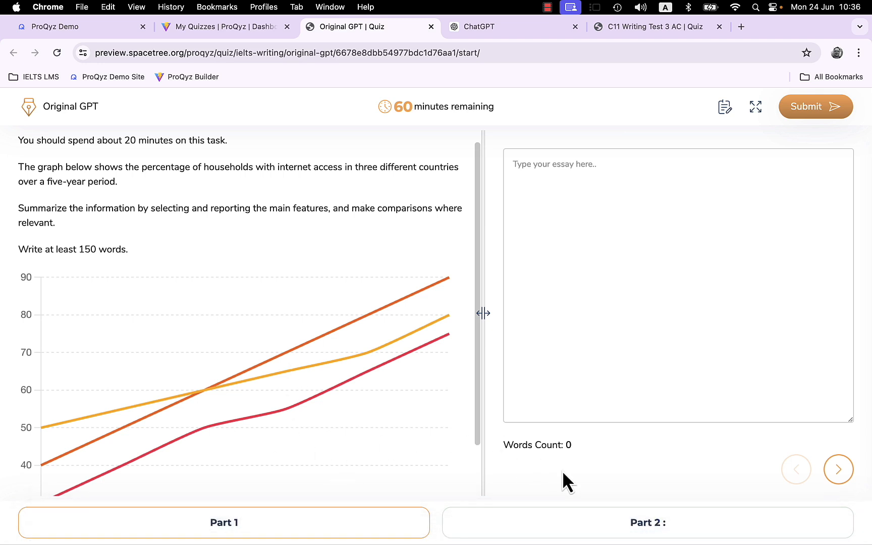
Check the Part 2 question in the preview and return to the My Quizzes list.
left_click(638, 530)
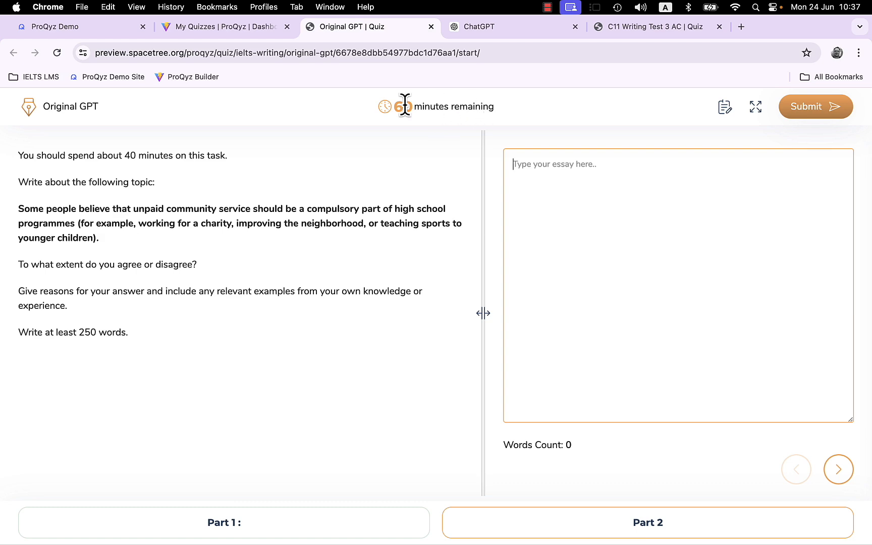
left_click(312, 519)
left_click(228, 30)
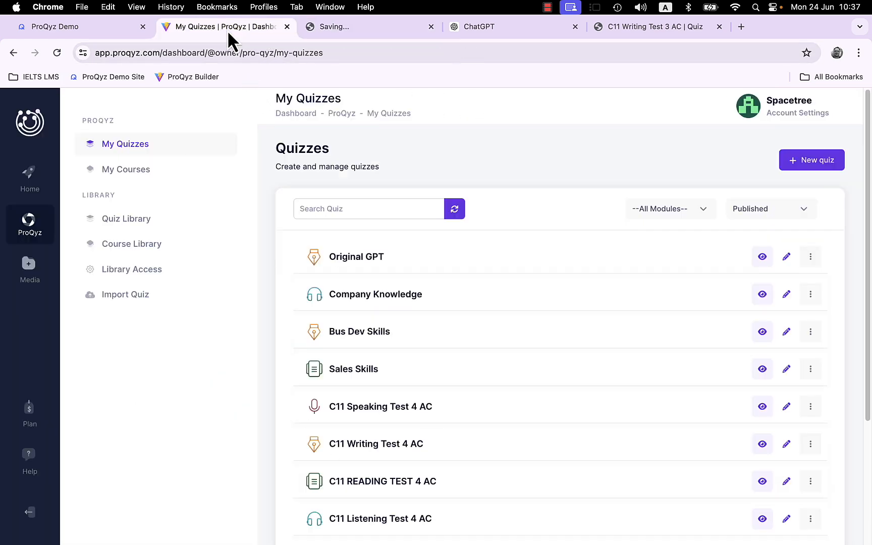